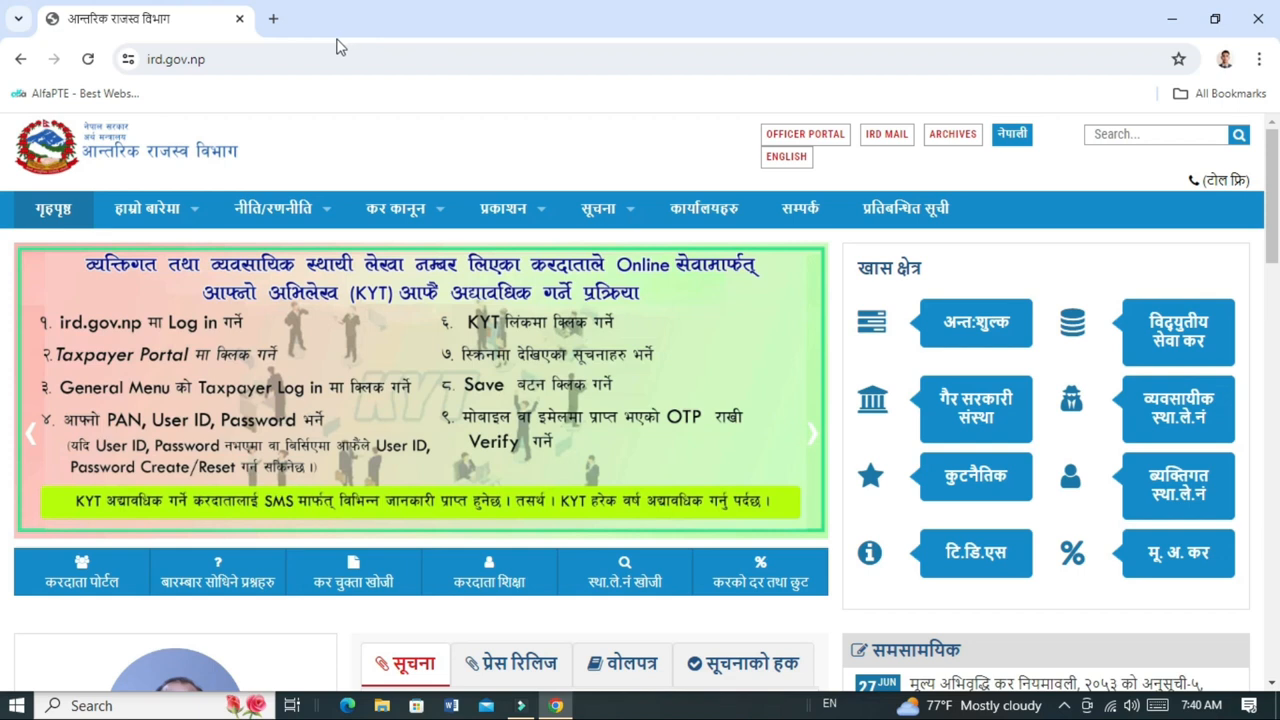
Open a new browser tab next to the ird.gov.np tab.
left_click(275, 21)
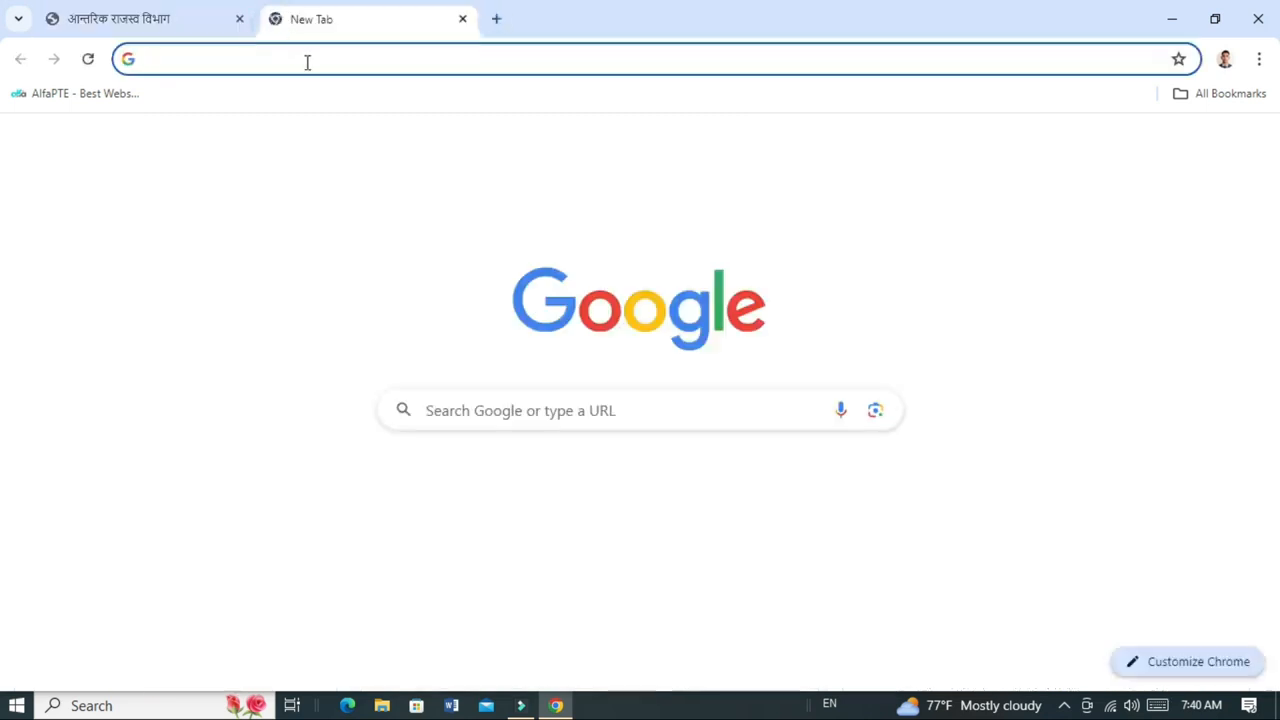
Search Google for 'ird' and open the official ird.gov.np result.
left_click(307, 62)
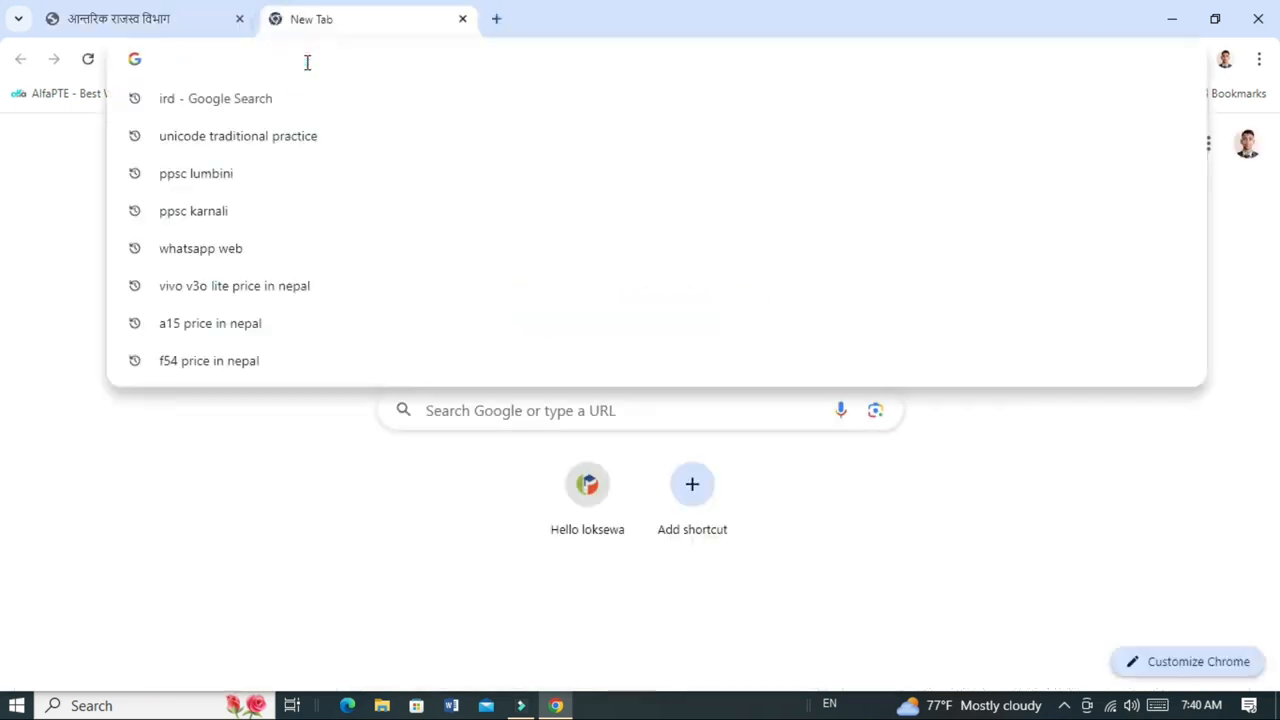
type("ird")
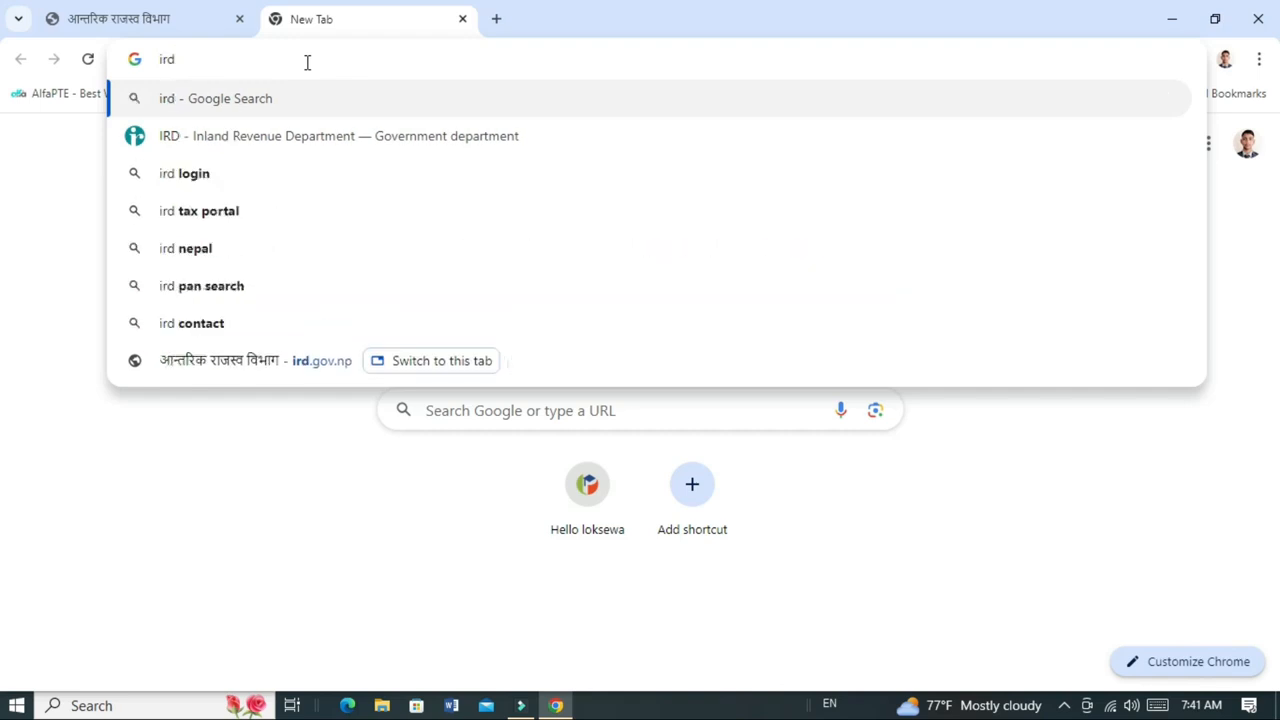
key("Return")
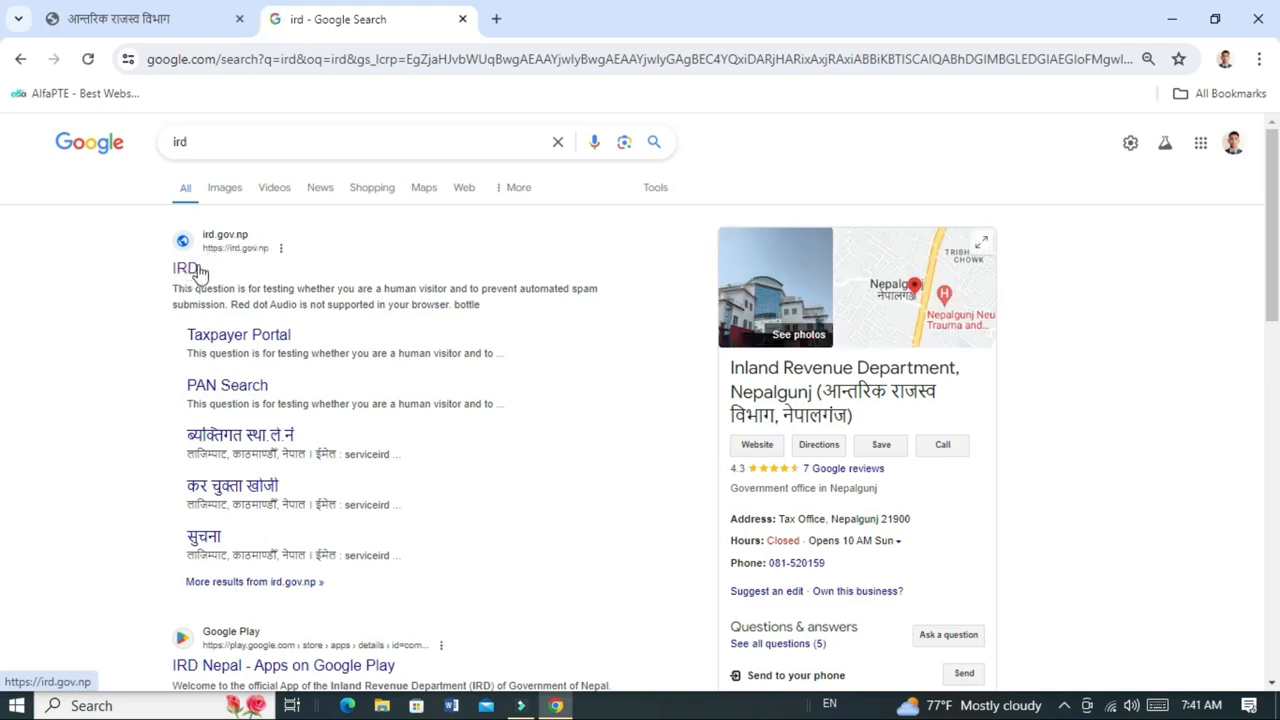
left_click(186, 269)
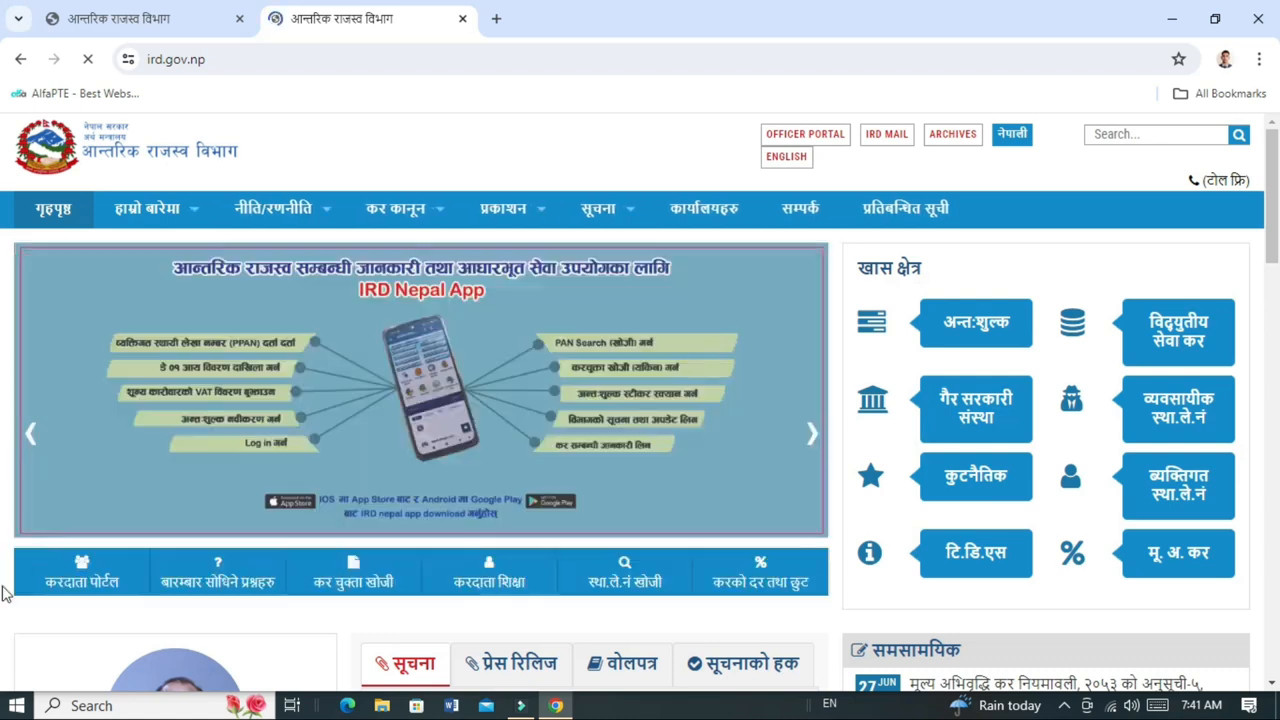
Open करदाता पोर्टल and reach the E-TDS form under Online E-Services.
left_click(89, 580)
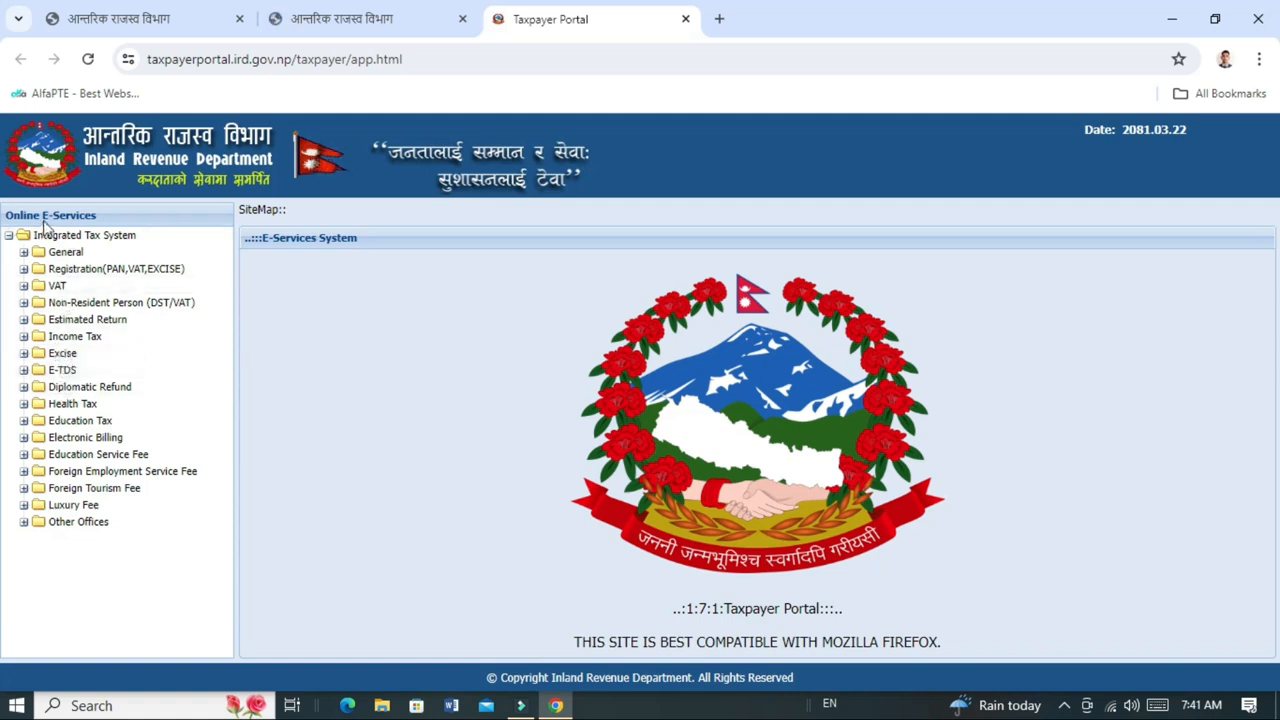
left_click(24, 371)
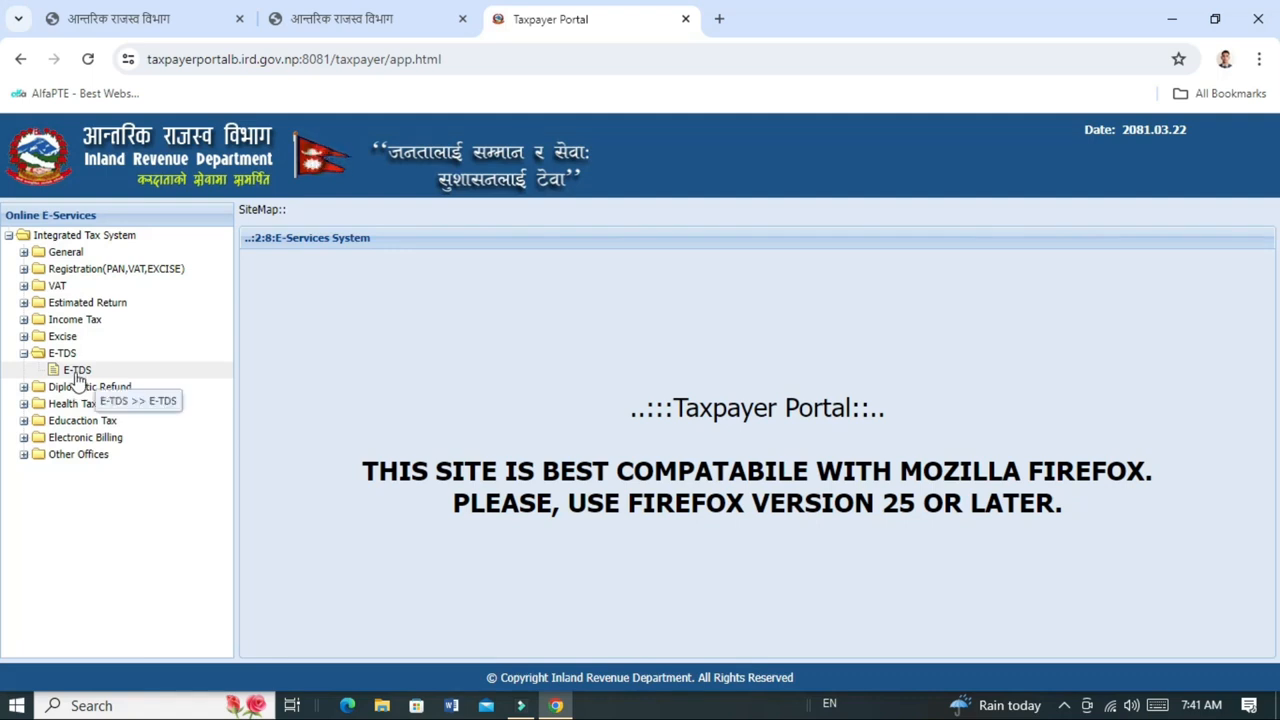
left_click(78, 371)
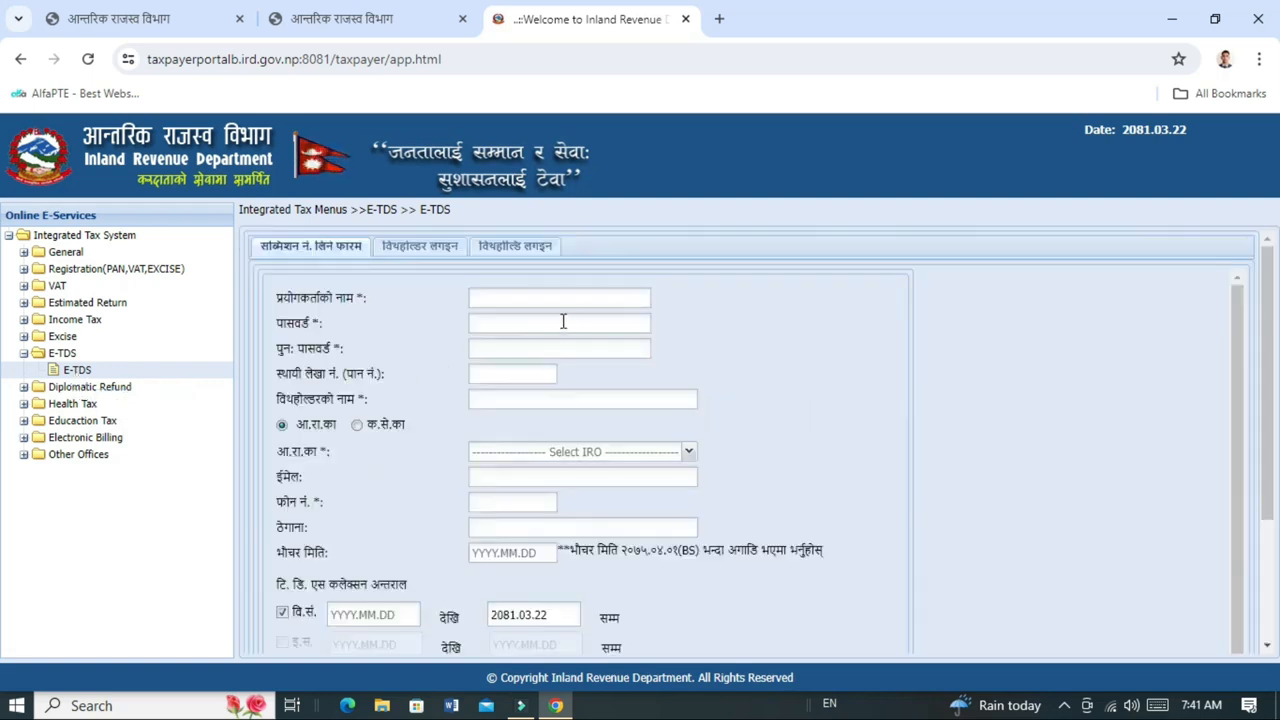
Enter the user name on the E-TDS request form.
scroll(695, 393, "down", 2)
scroll(692, 420, "up", 2)
left_click(554, 297)
left_click(564, 305)
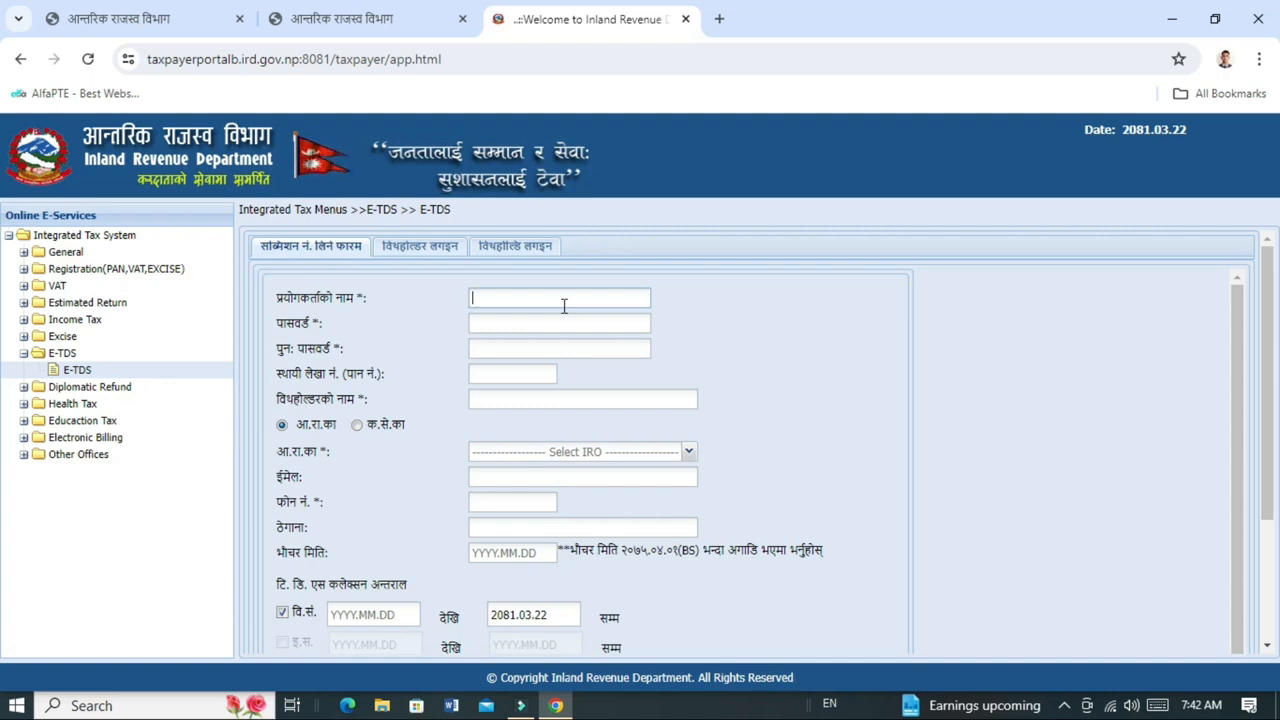
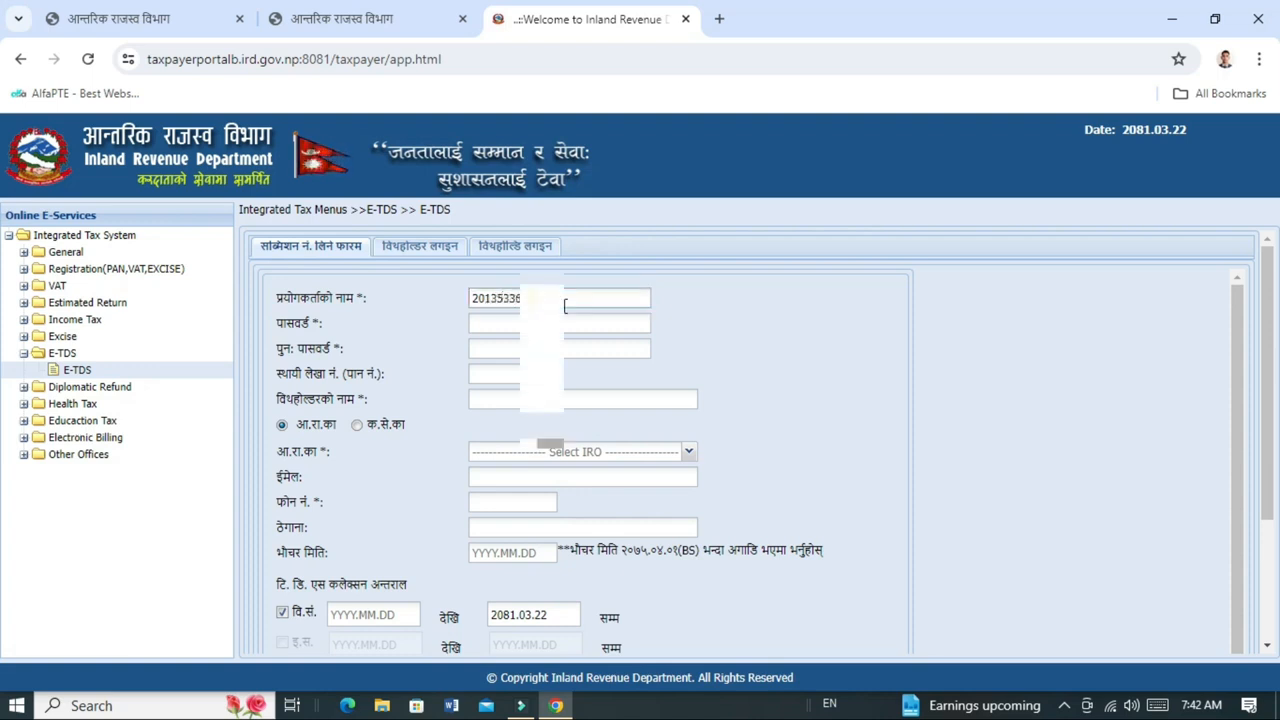
key("ctrl+a")
key("ctrl+c")
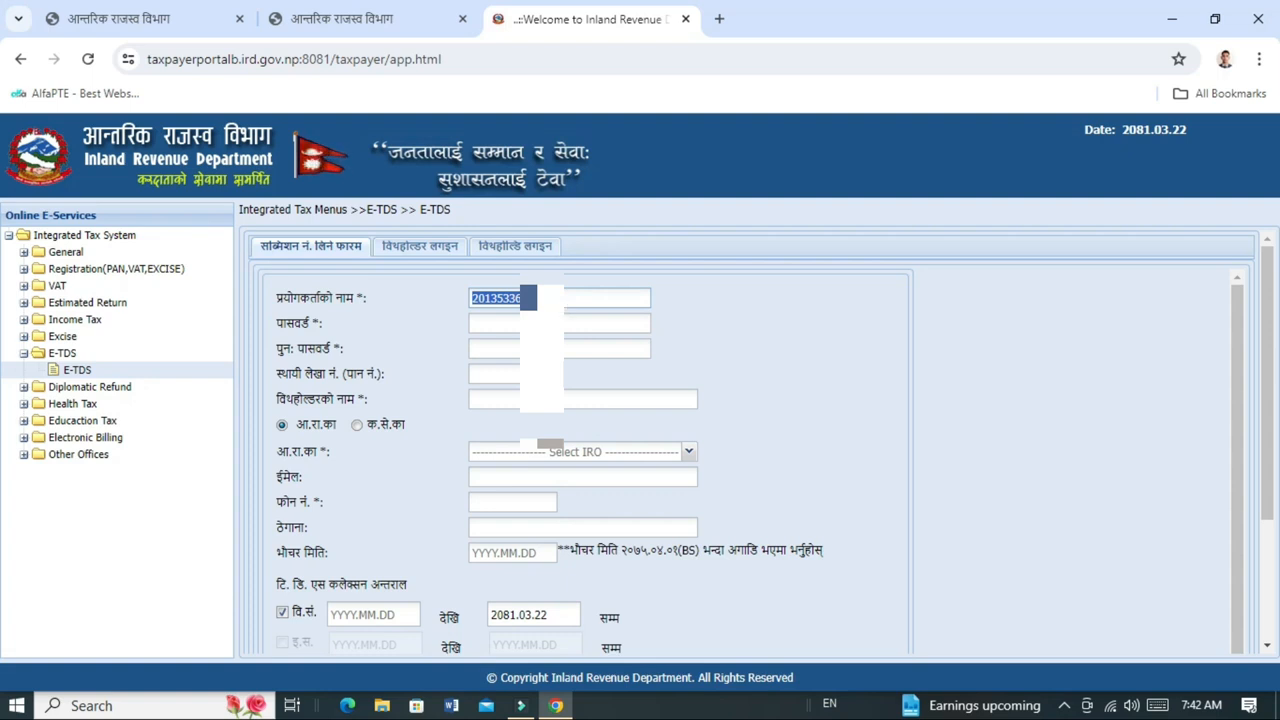
Fill in the password, its confirmation, the PAN and the withholder's name.
key("Tab")
key("ctrl+v")
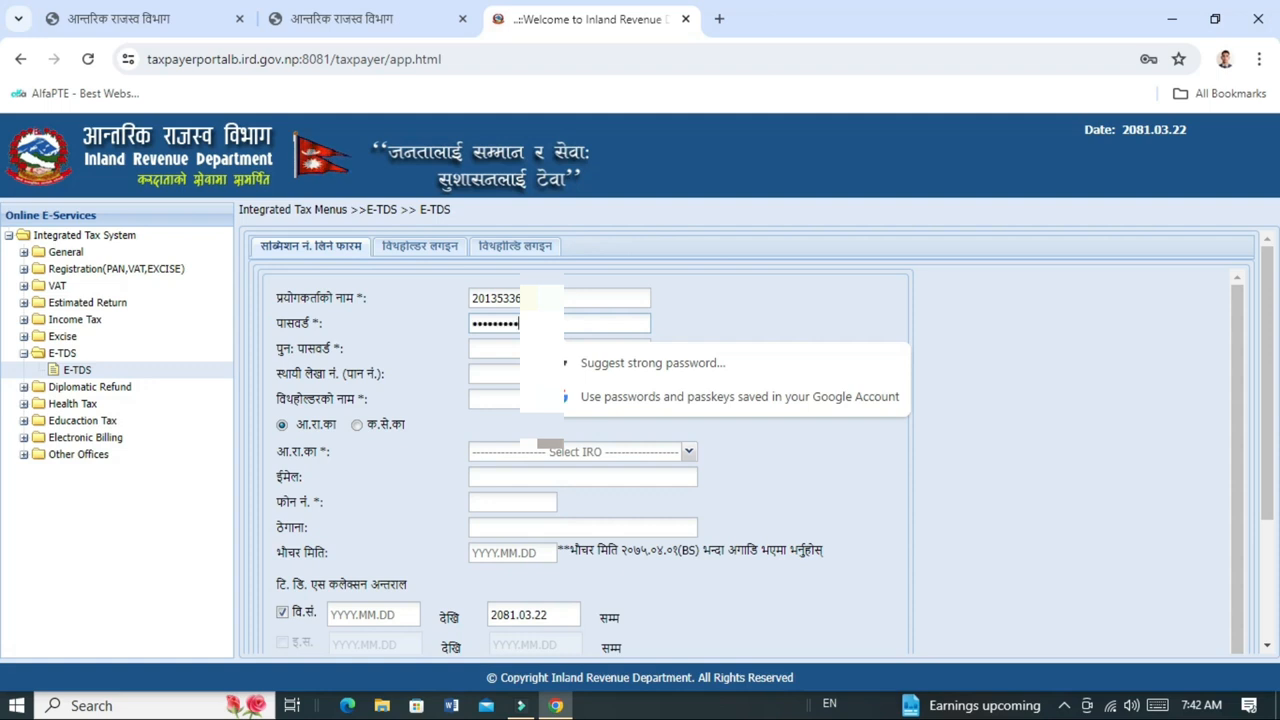
left_click(503, 352)
key("ctrl+v")
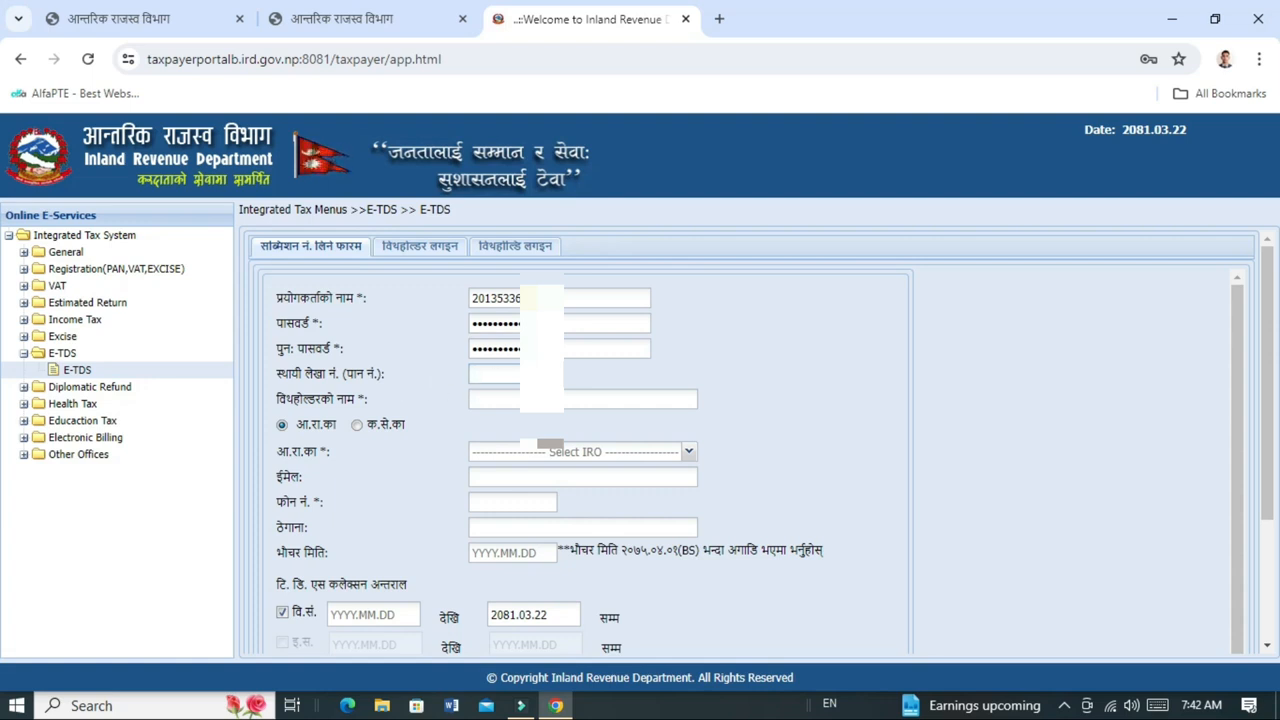
key("ctrl+v")
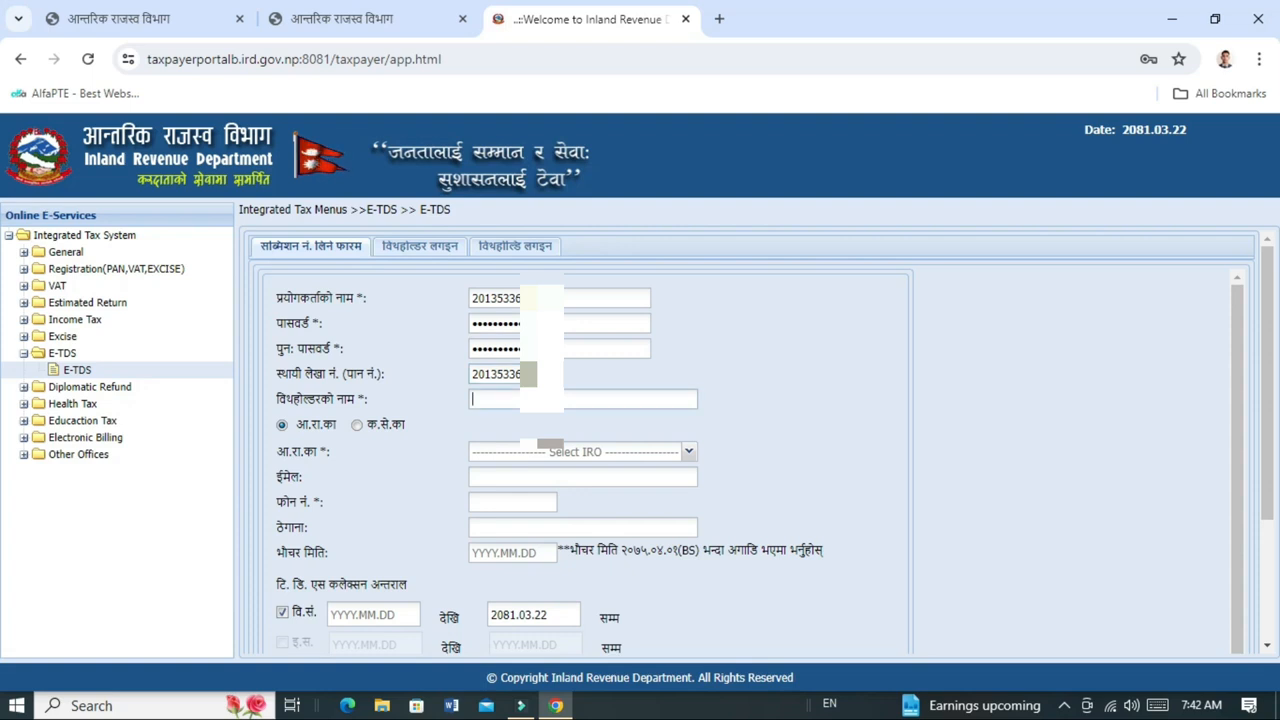
key("ctrl+v")
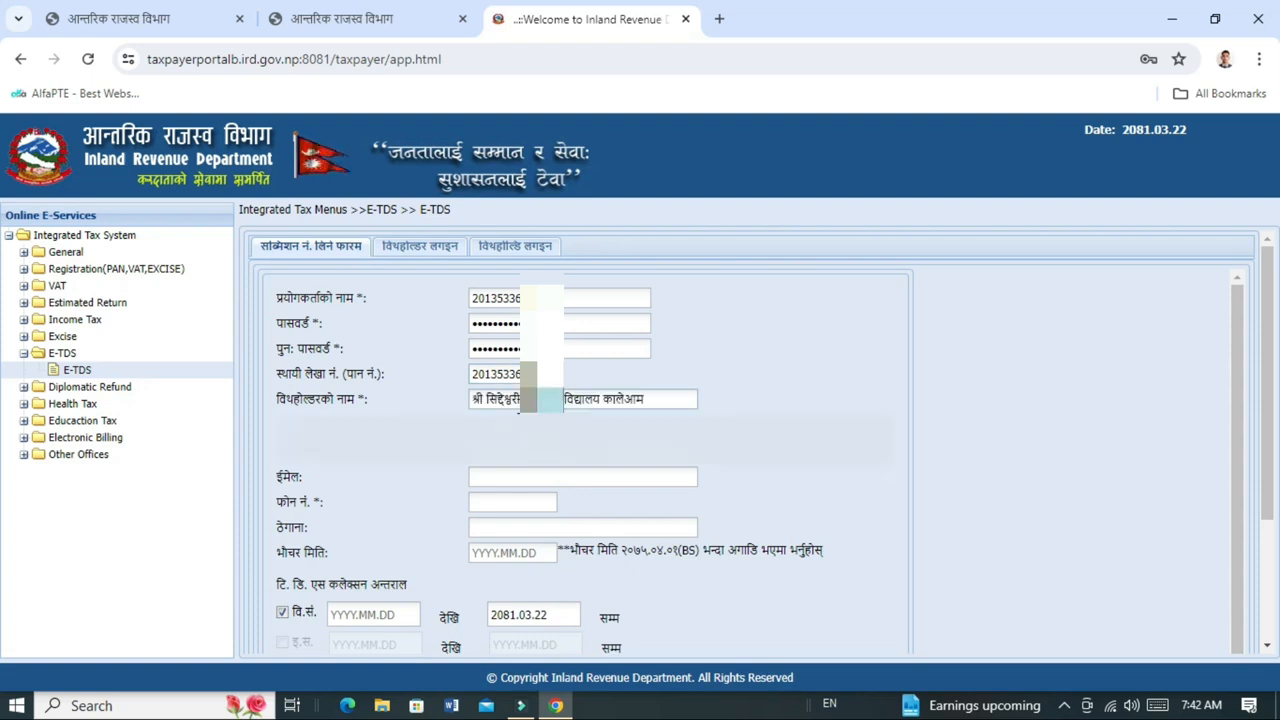
Fill in the withholder's contact phone number and address.
scroll(518, 410, "down", 1)
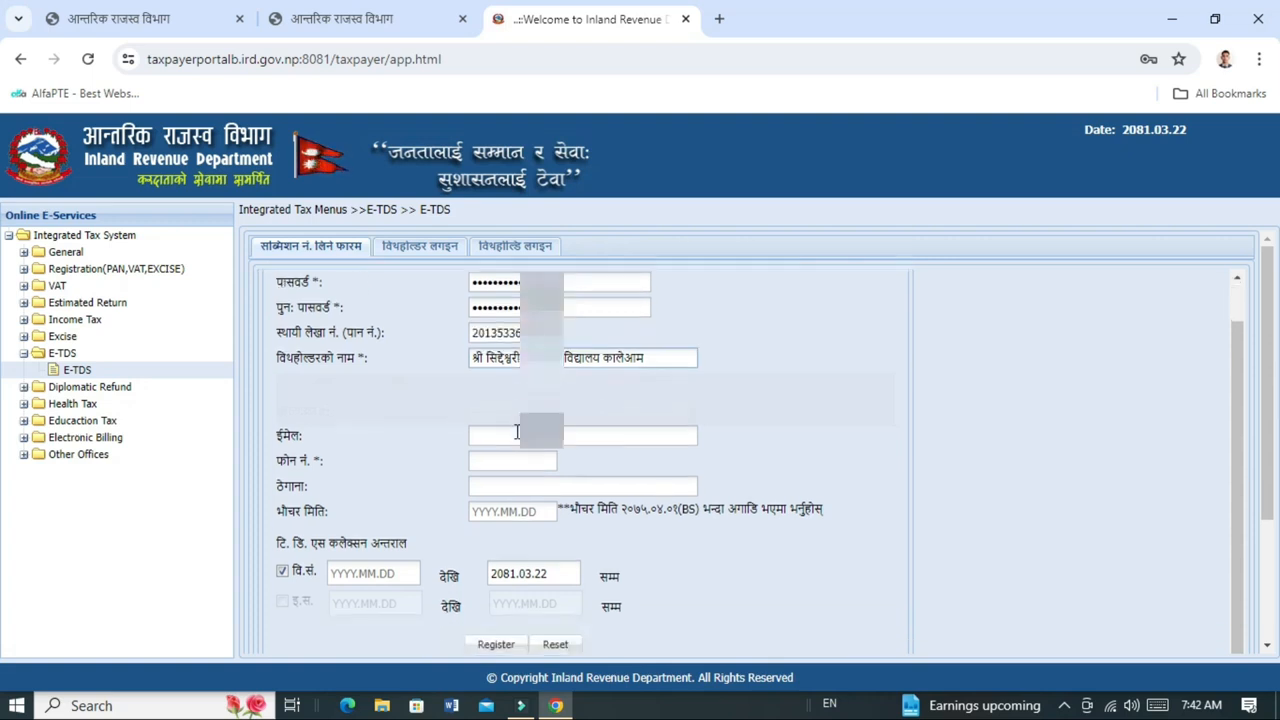
left_click(512, 433)
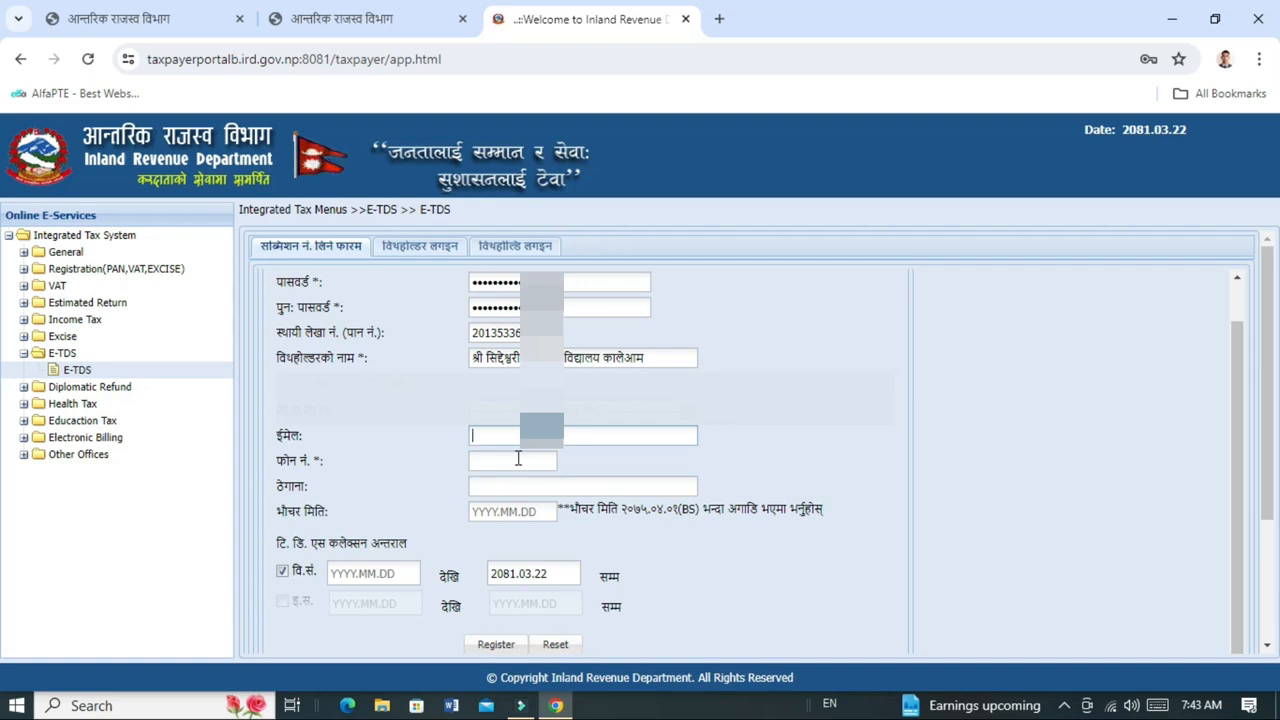
left_click(518, 459)
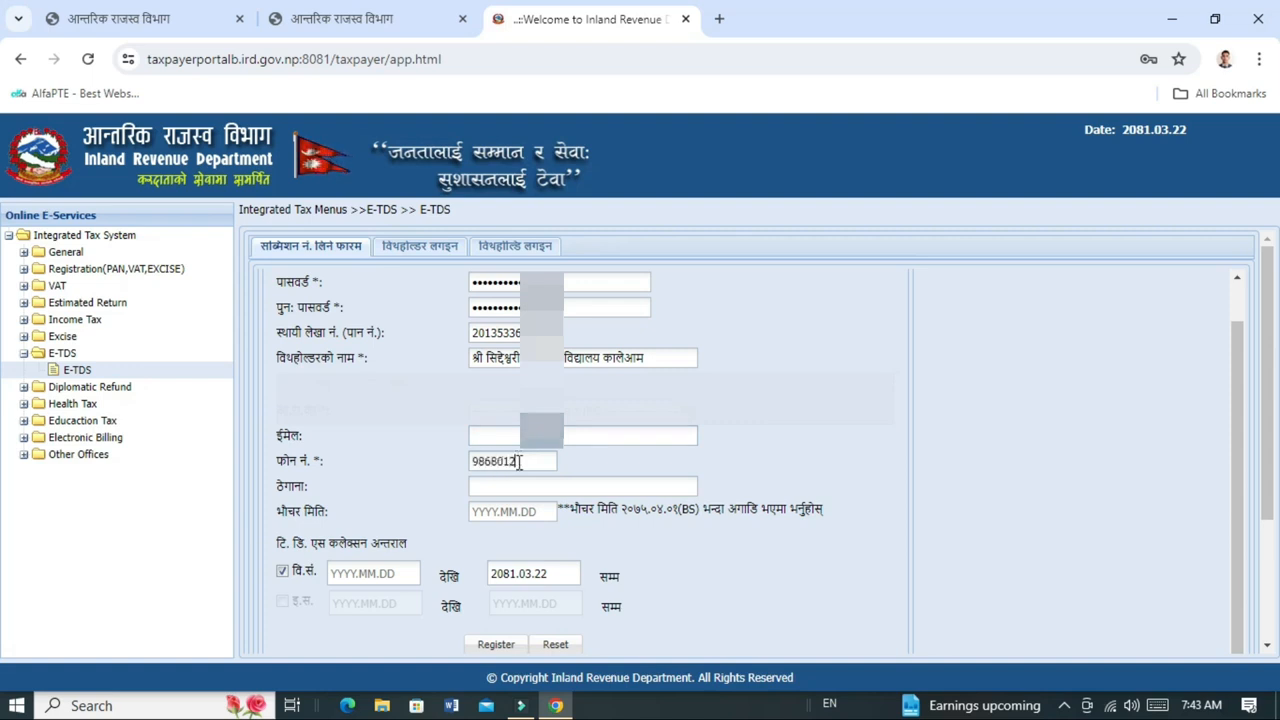
left_click(507, 488)
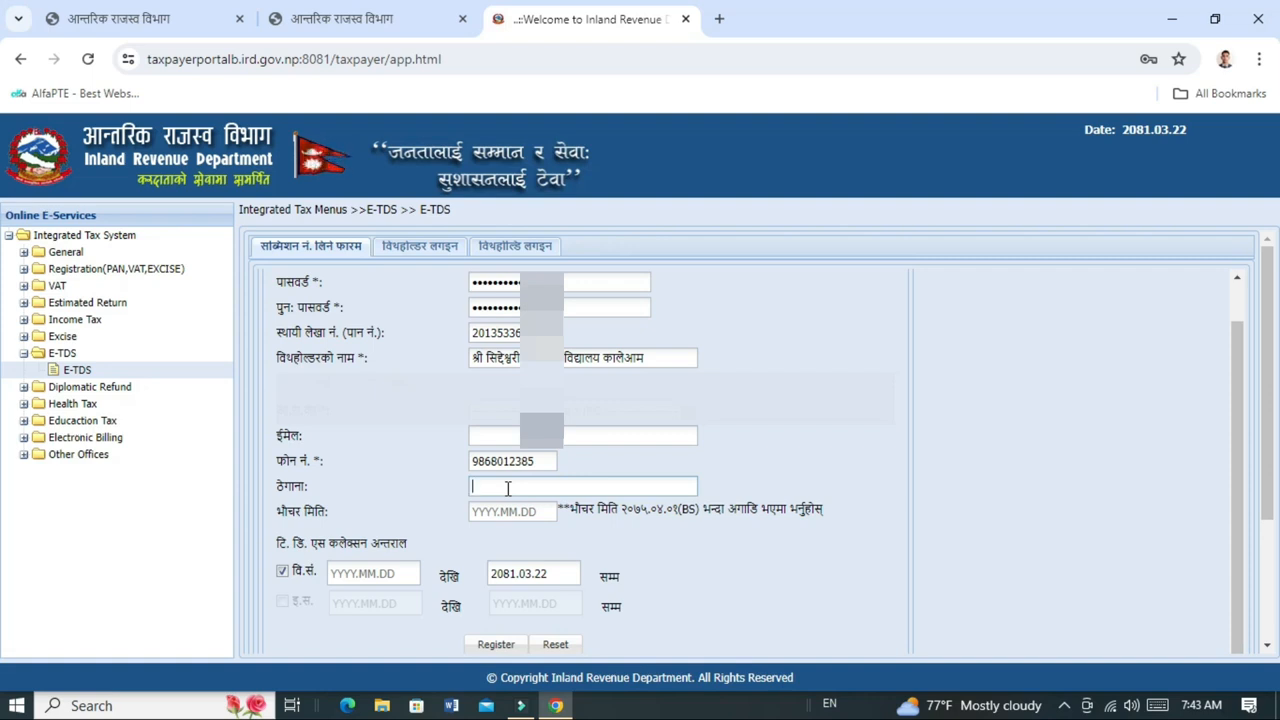
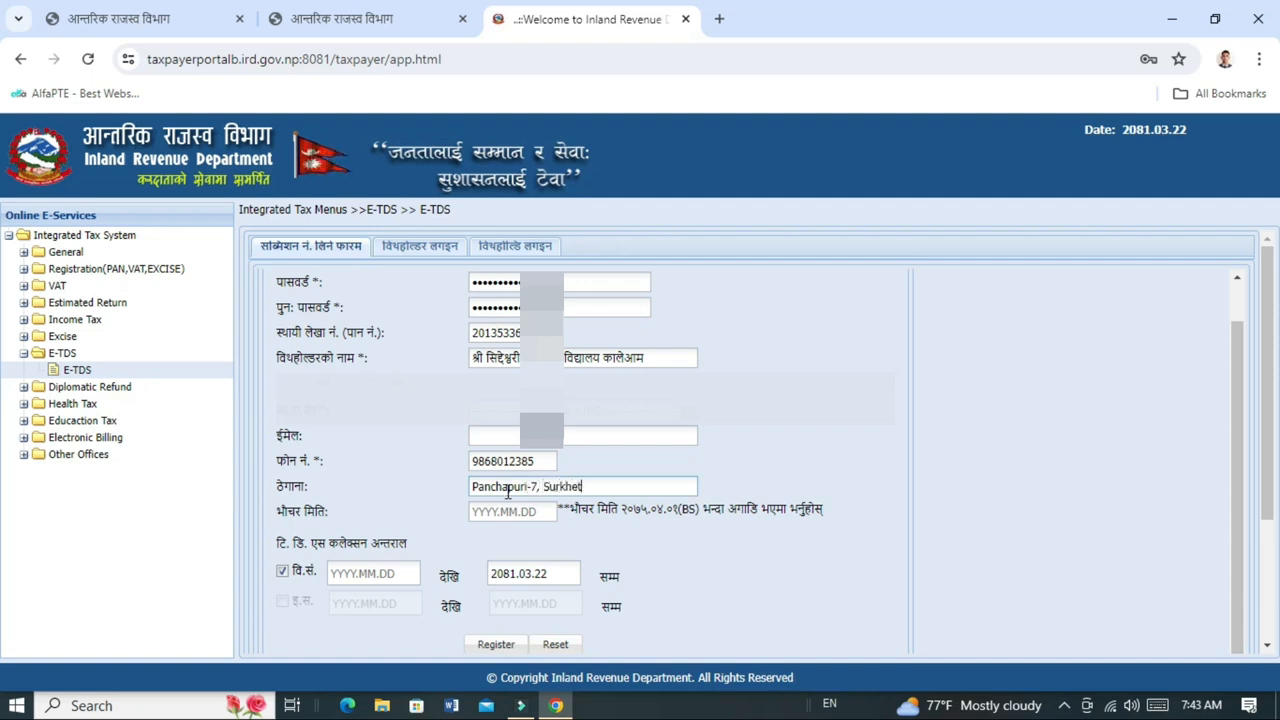
Enter voucher date 2081.03.19 and collection period from 2080.04.01, then submit.
left_click(513, 514)
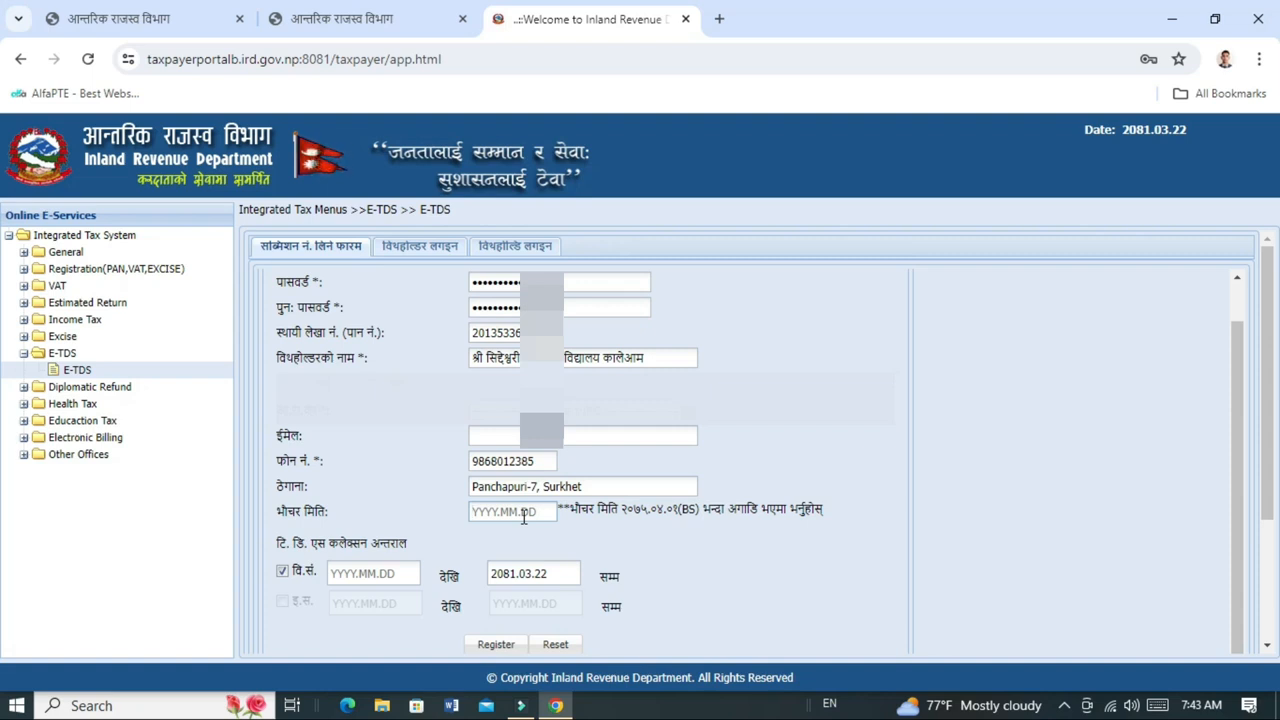
type("2081")
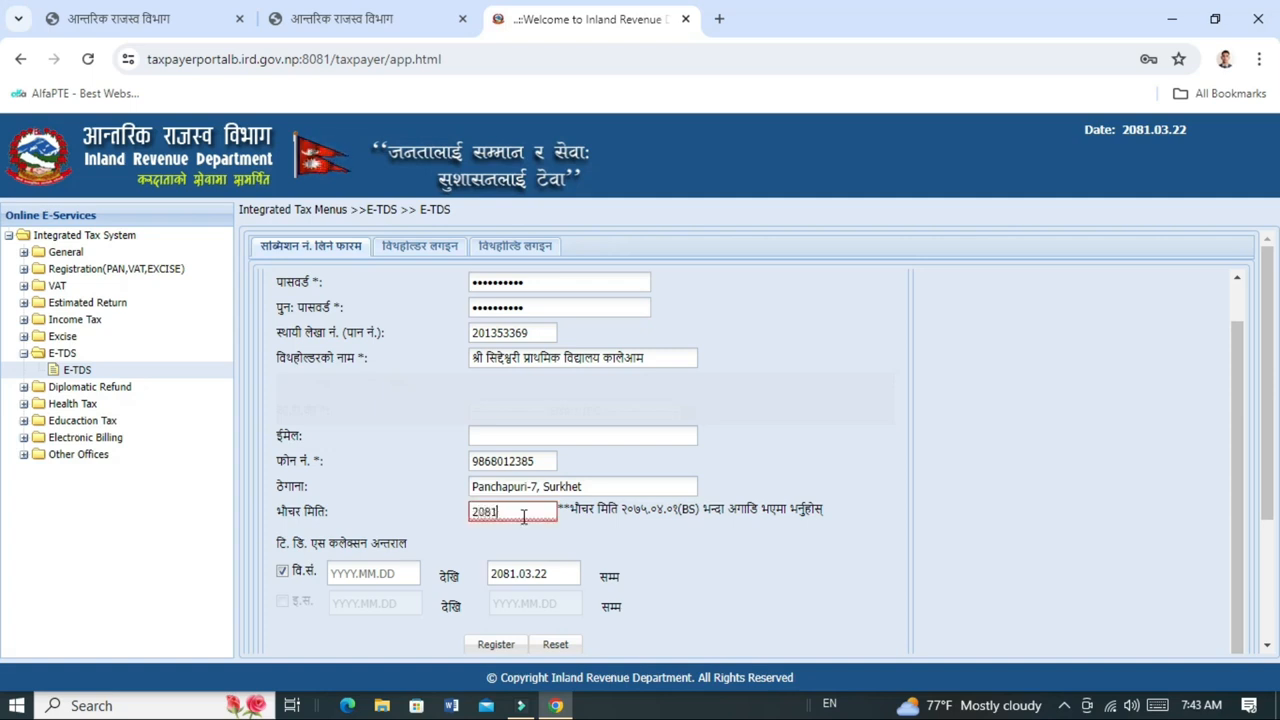
type(".03.19")
left_click(375, 575)
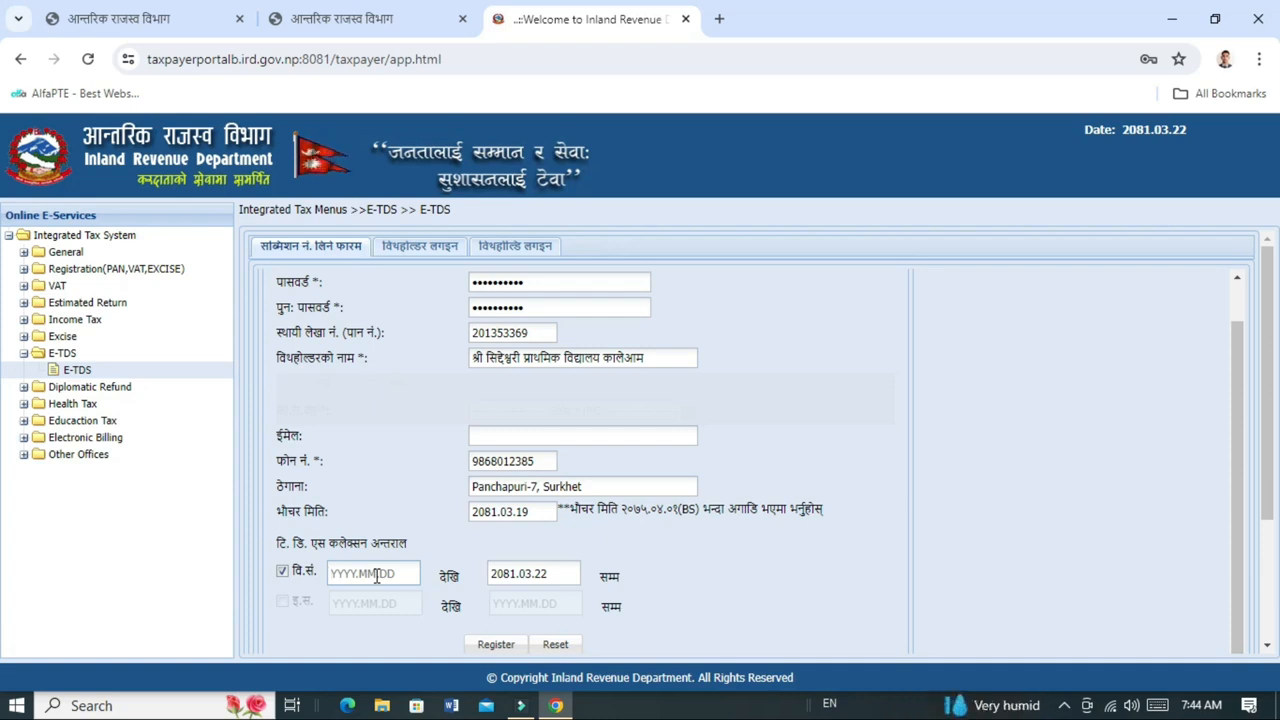
type("2080.04.01")
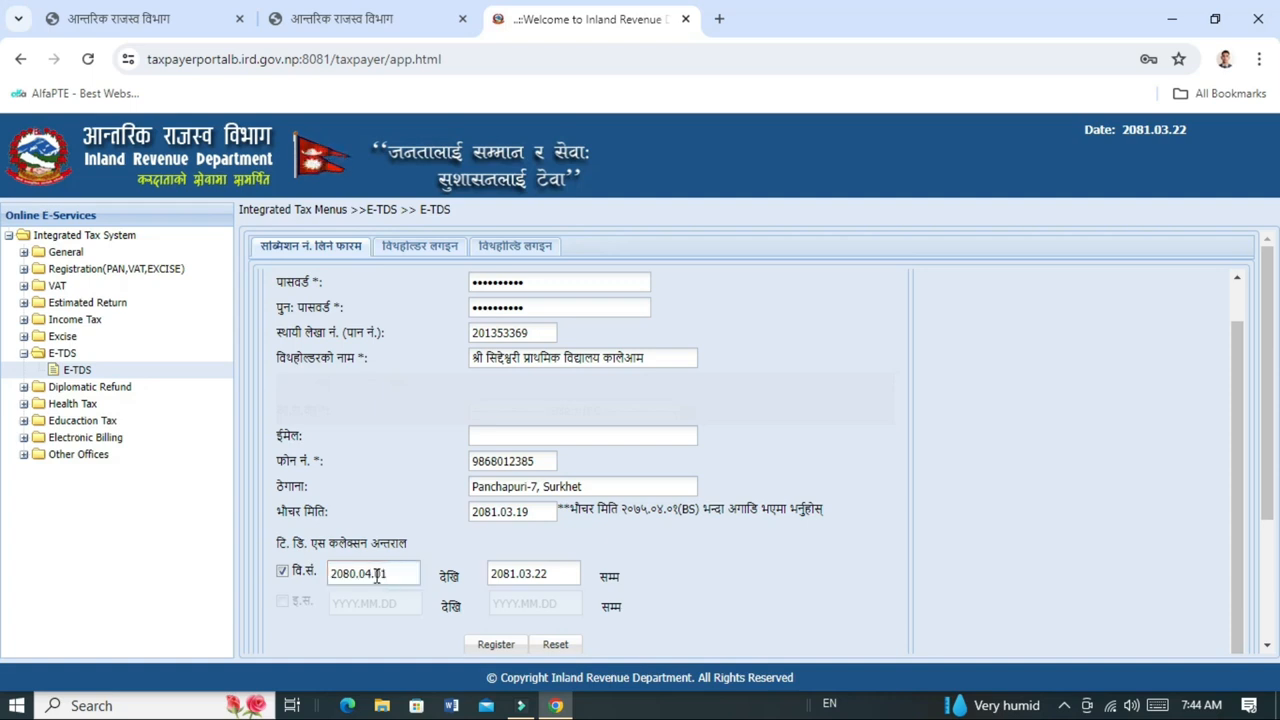
scroll(645, 565, "down", 2)
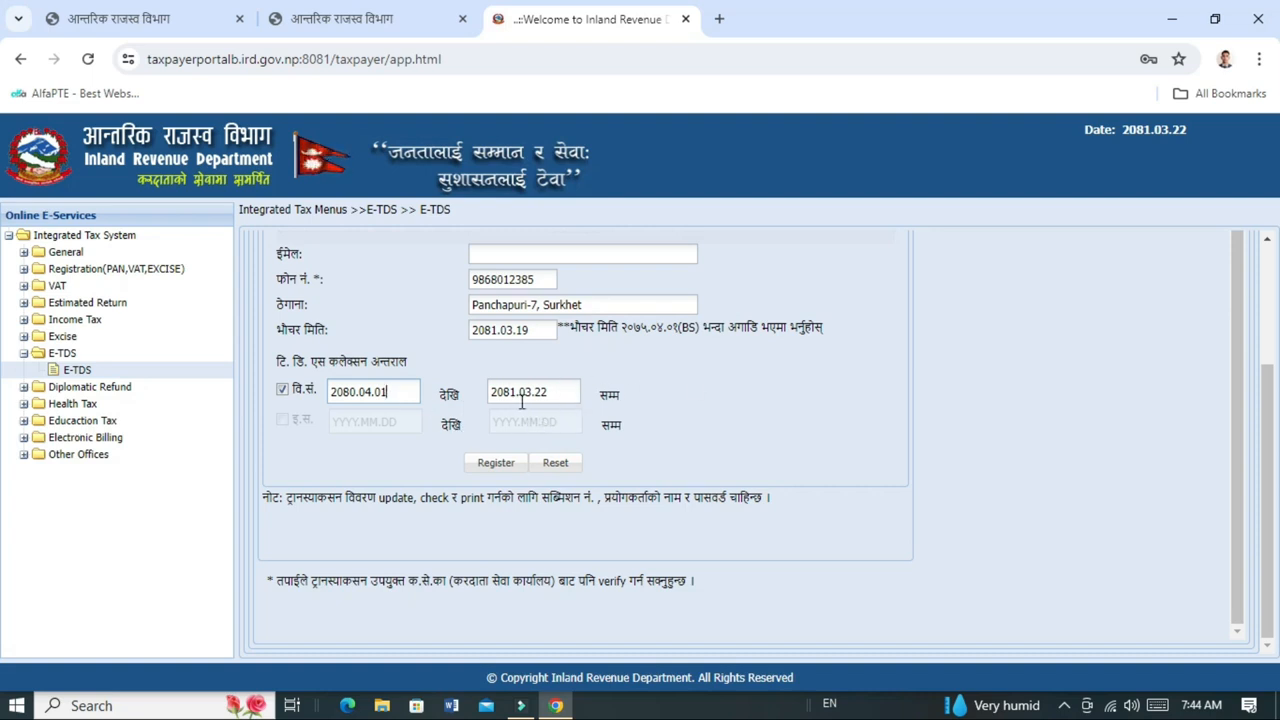
left_click(497, 466)
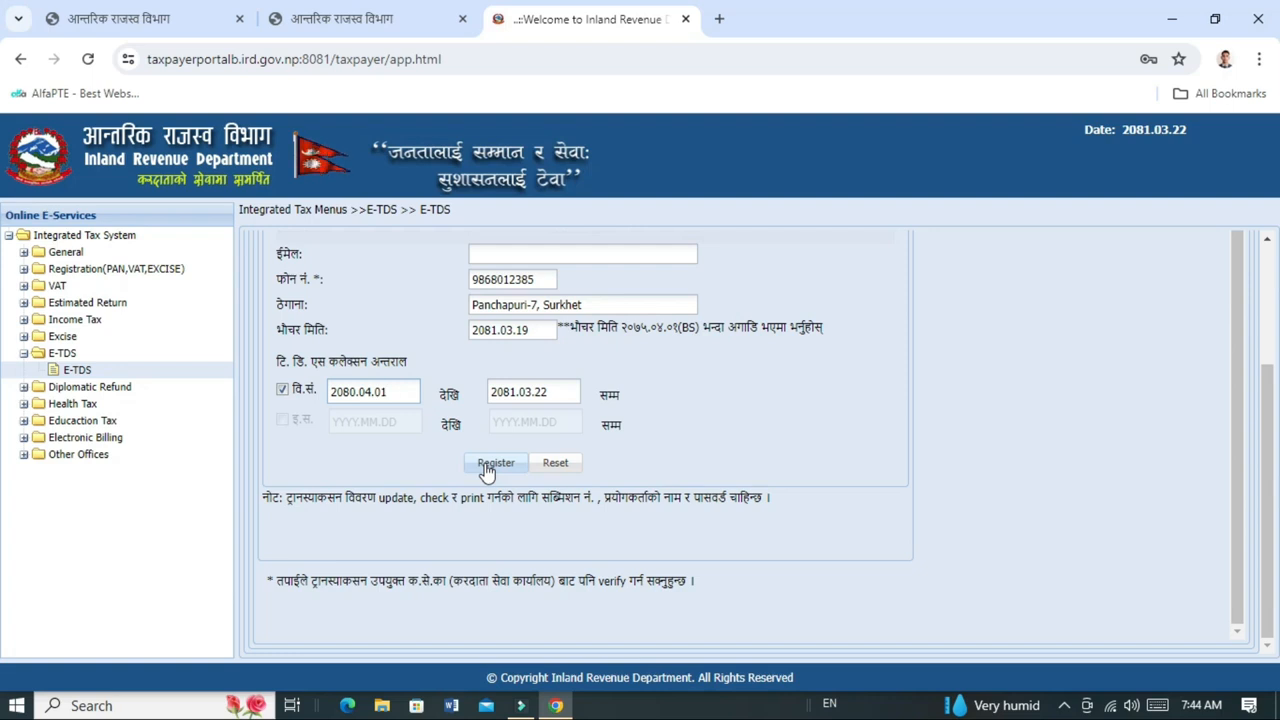
Register the submission, refuse password saving, and proceed to transaction entry.
left_click(487, 469)
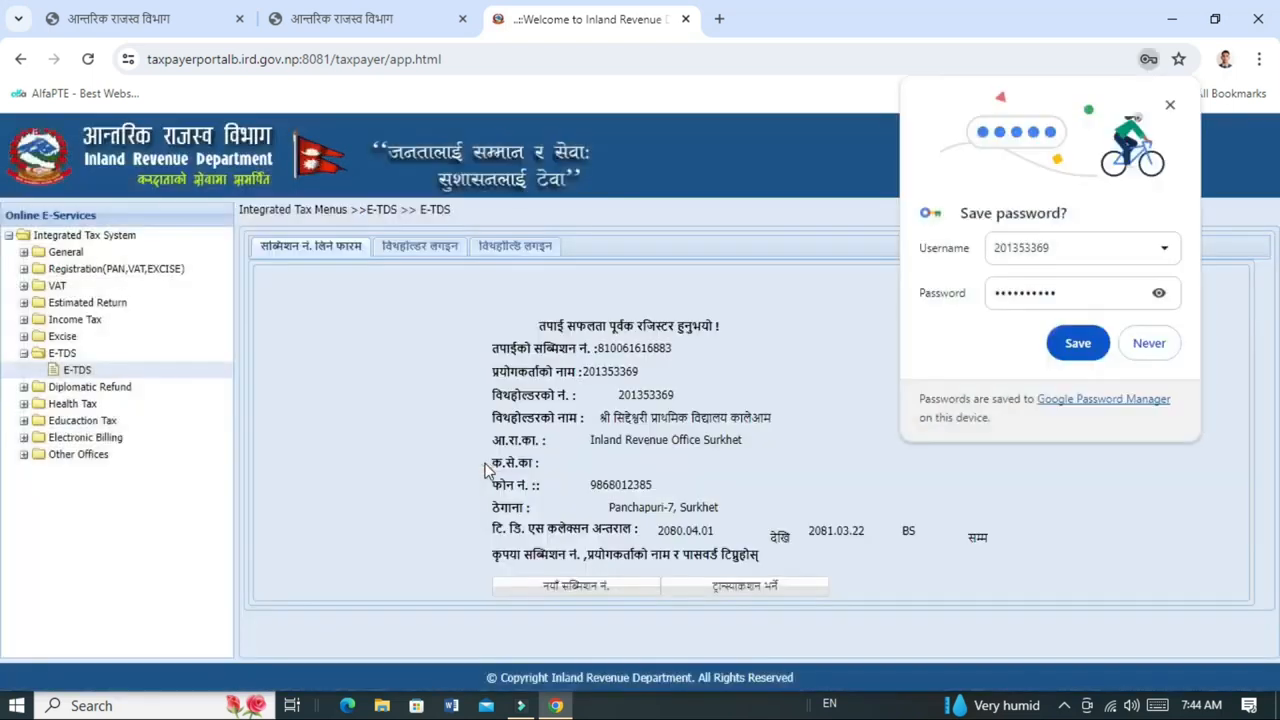
left_click(1147, 345)
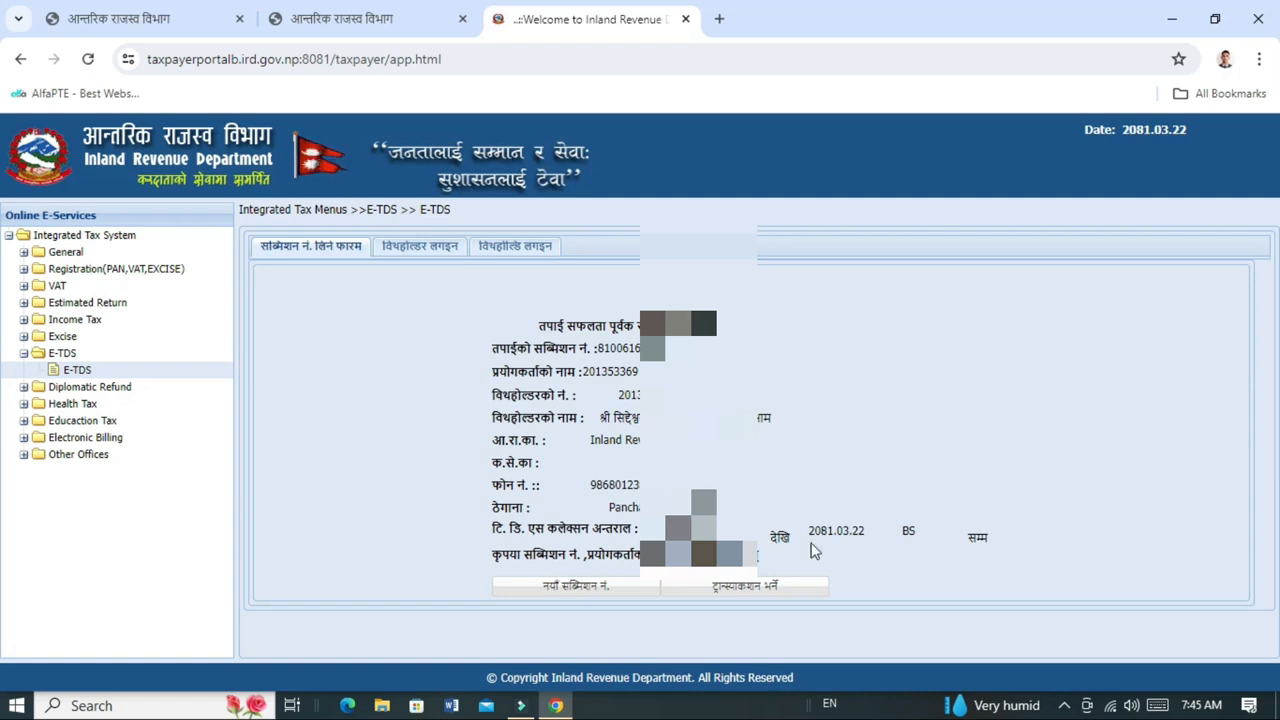
left_click(757, 592)
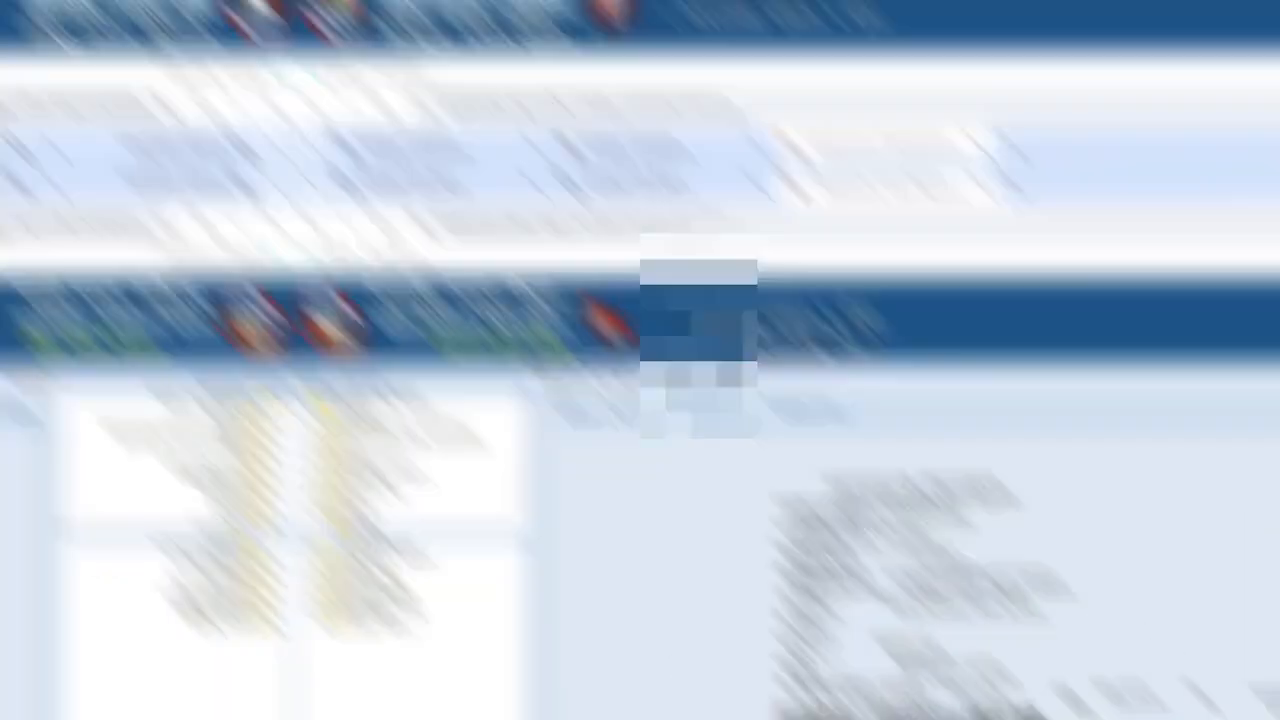
Enter the withholdee's PAN and payment date 2081.03.19.
scroll(637, 442, "down", 3)
scroll(503, 425, "up", 3)
scroll(477, 420, "down", 3)
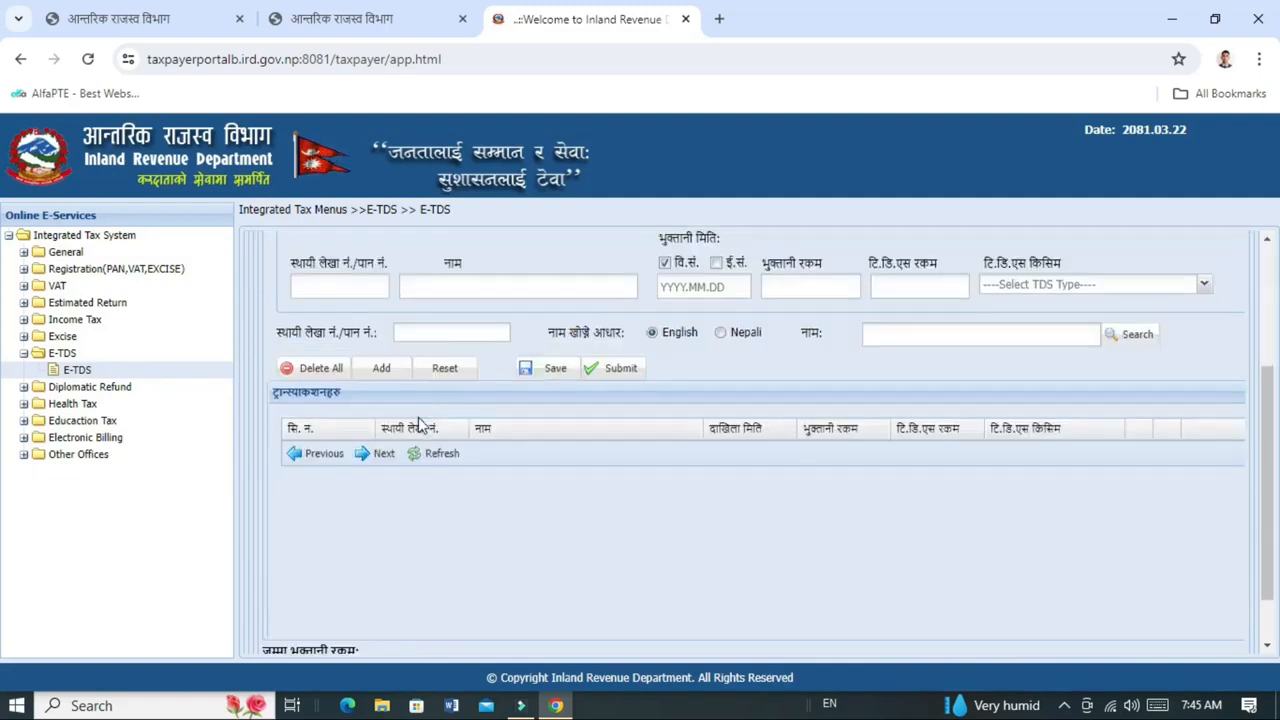
left_click(342, 291)
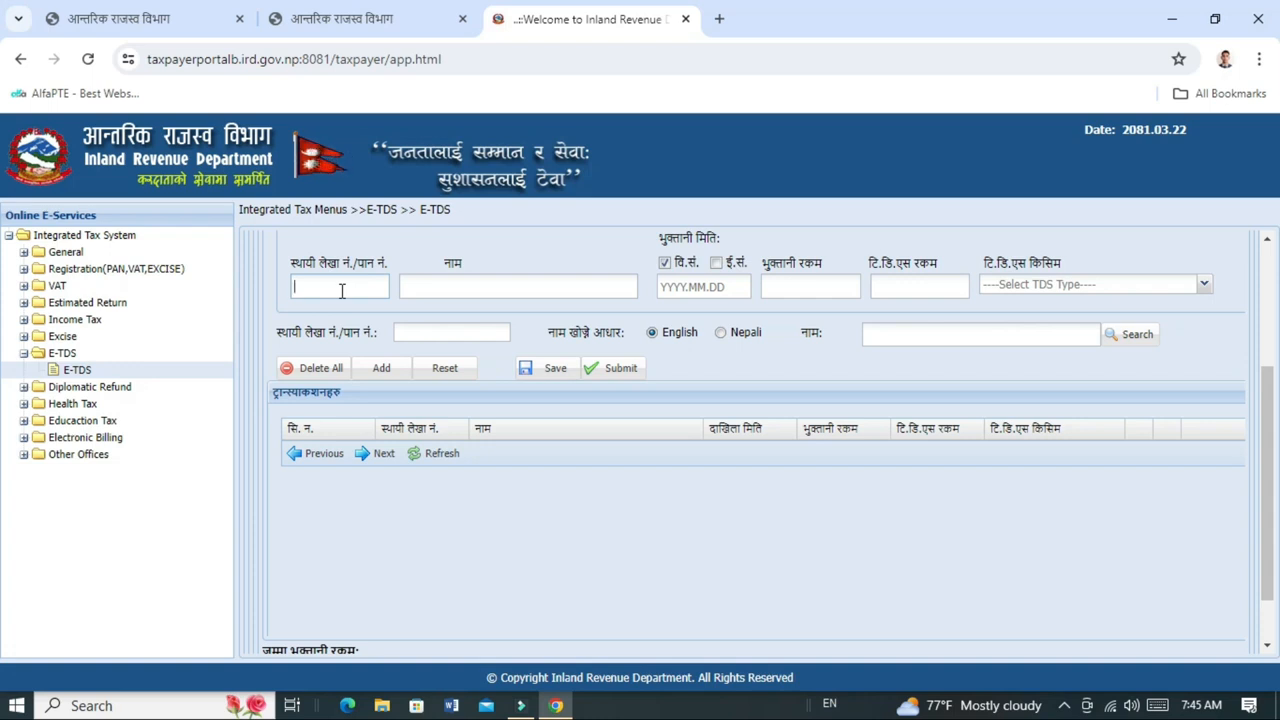
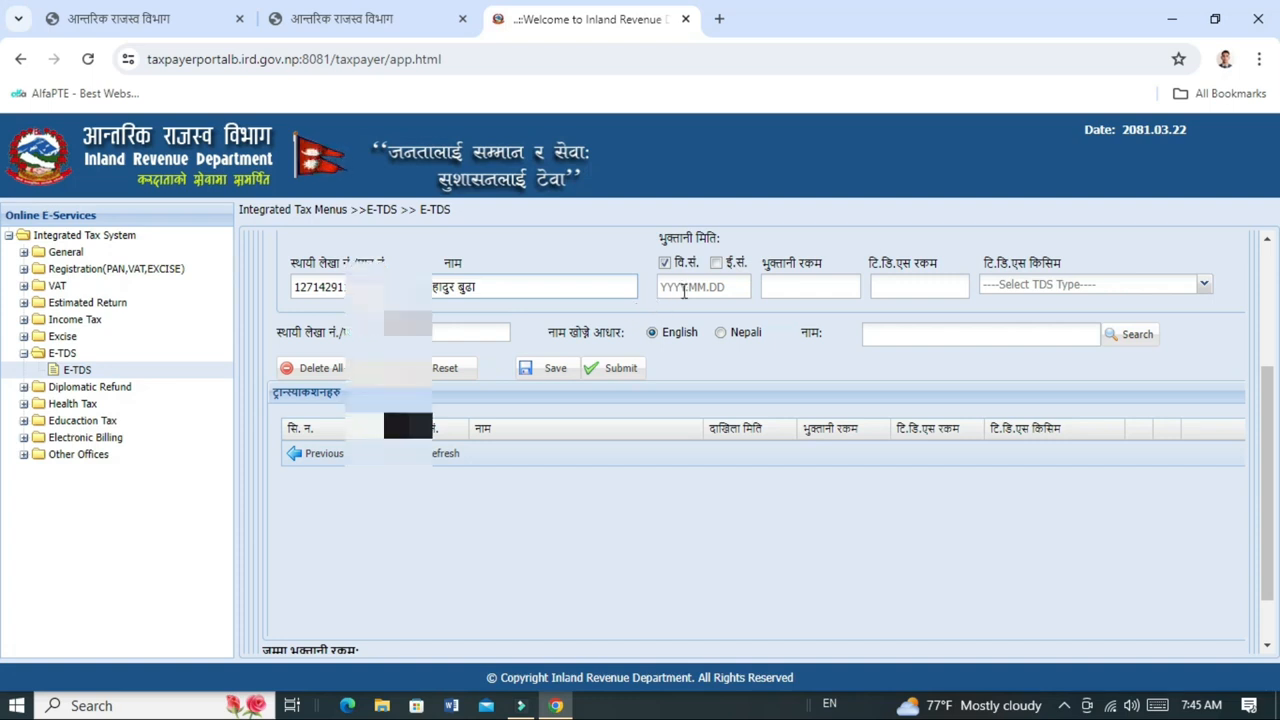
left_click(684, 289)
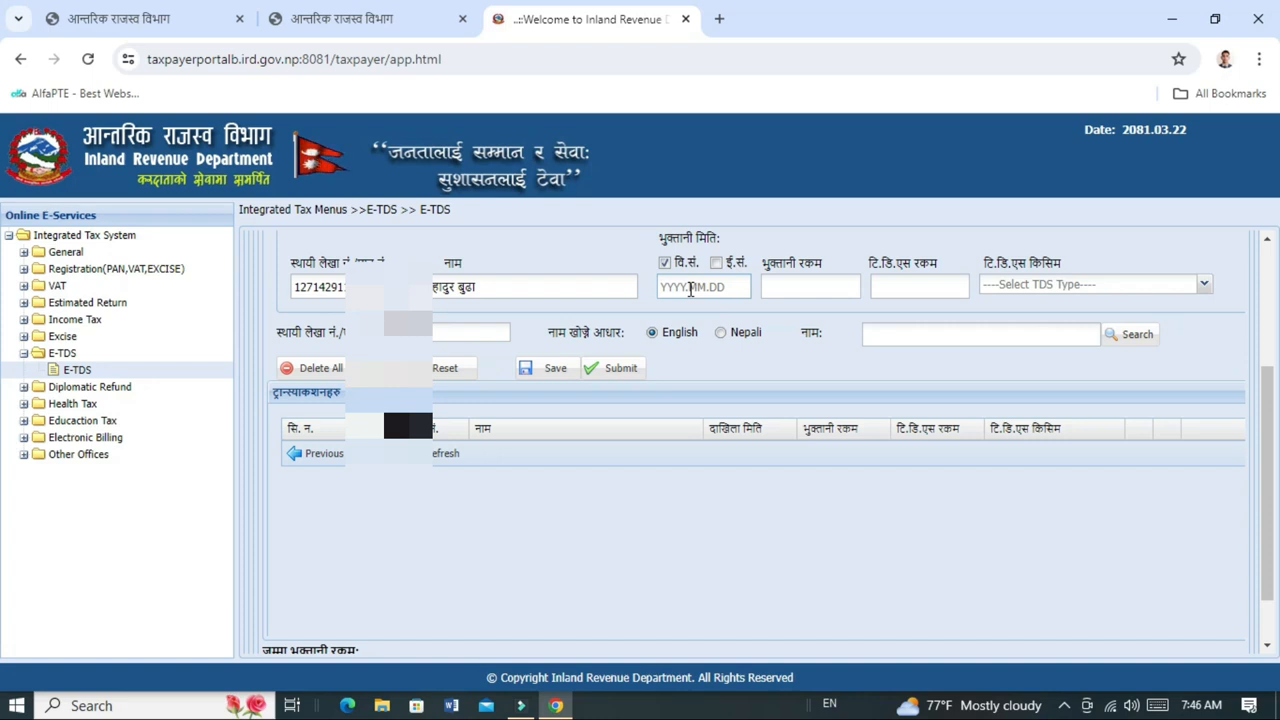
type("2081.03.19")
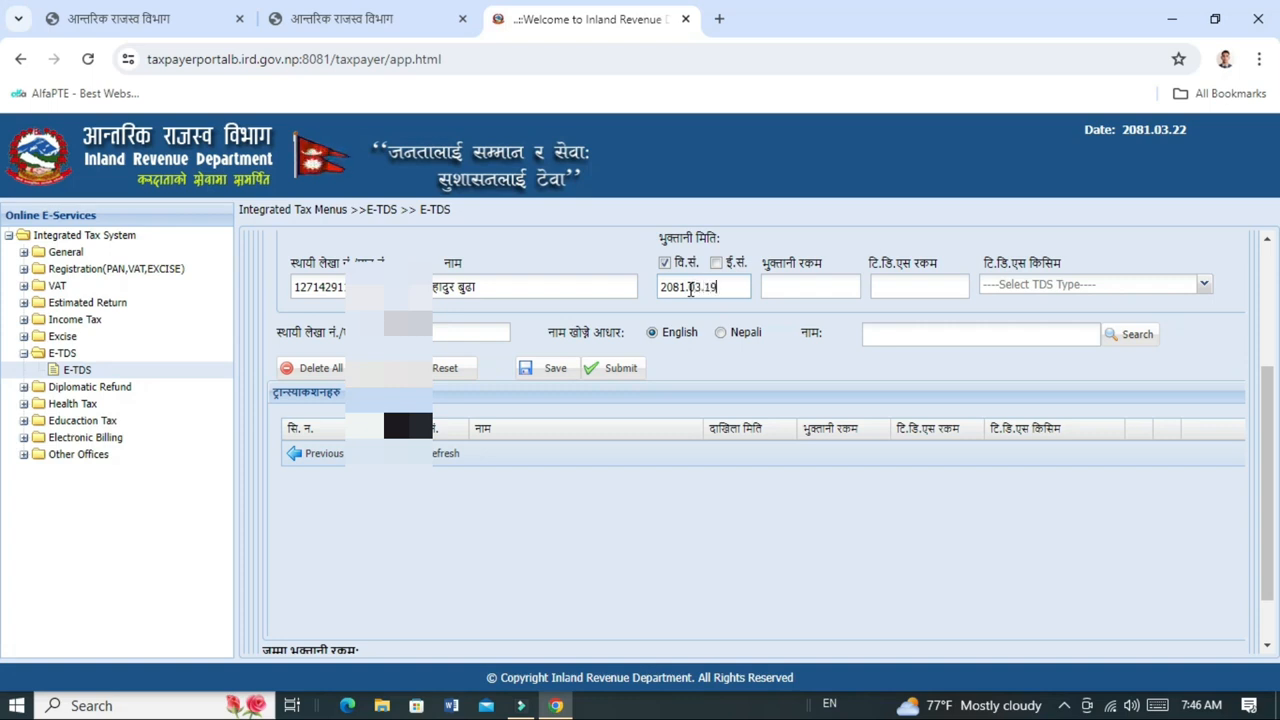
key("Tab")
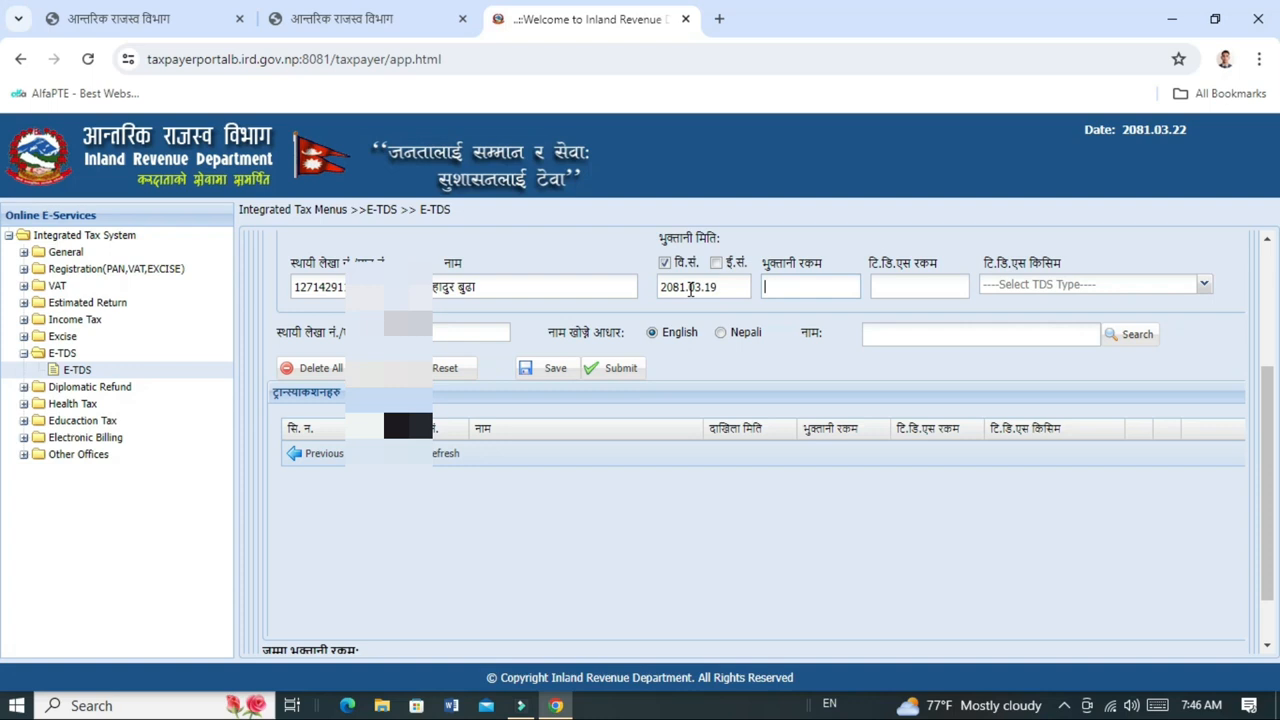
Enter payment 343200, TDS 3432, and TDS type (33) 11211 Social Security Tax on Remuneration.
left_click(809, 286)
left_click(895, 288)
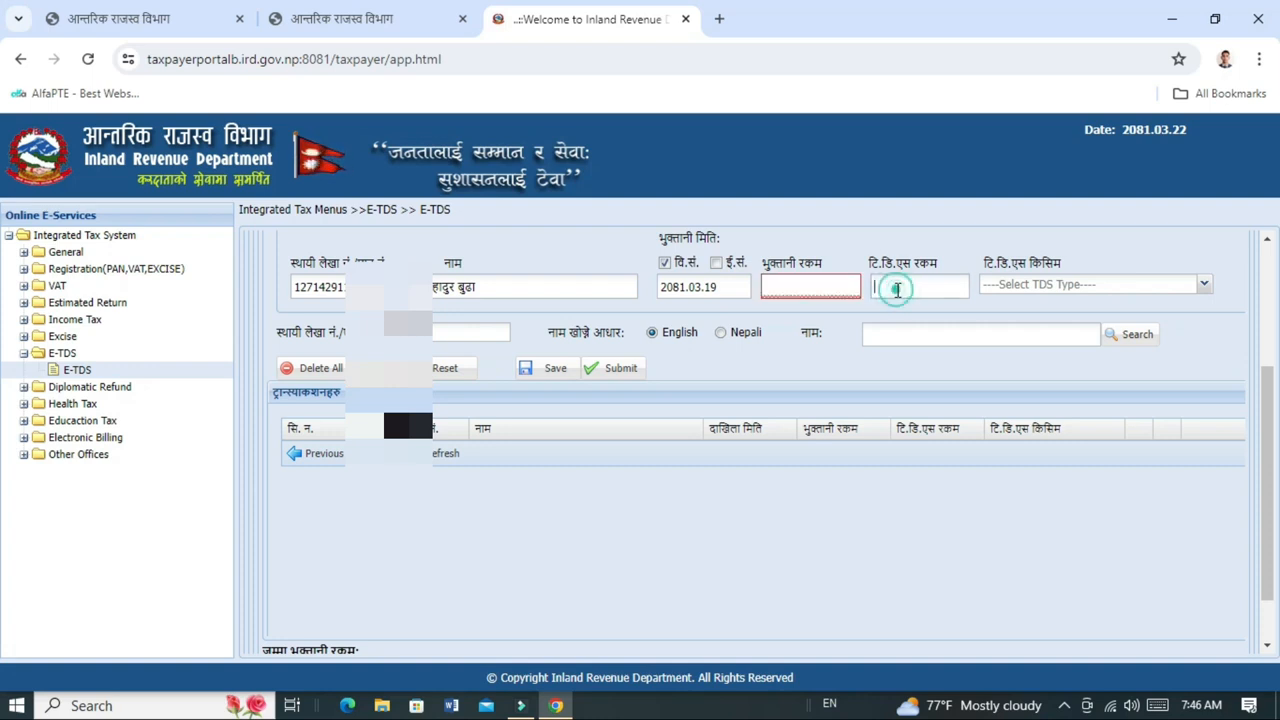
left_click(836, 288)
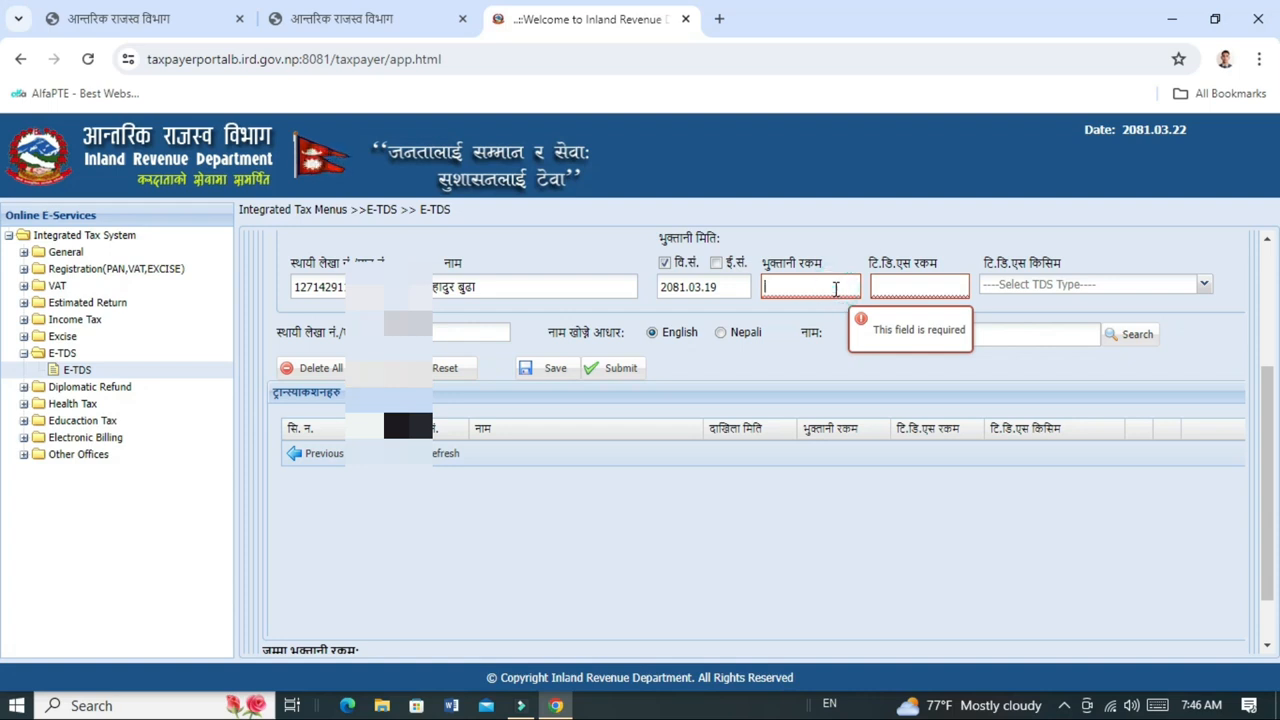
left_click(916, 288)
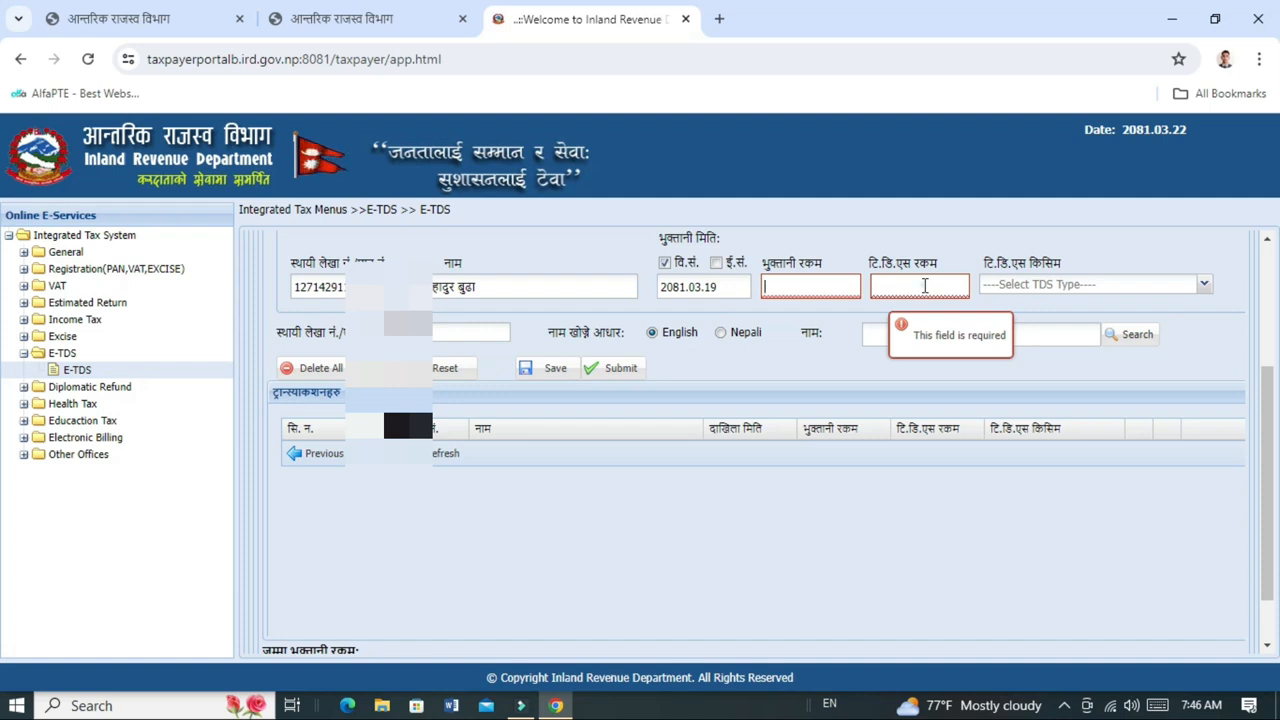
left_click(925, 287)
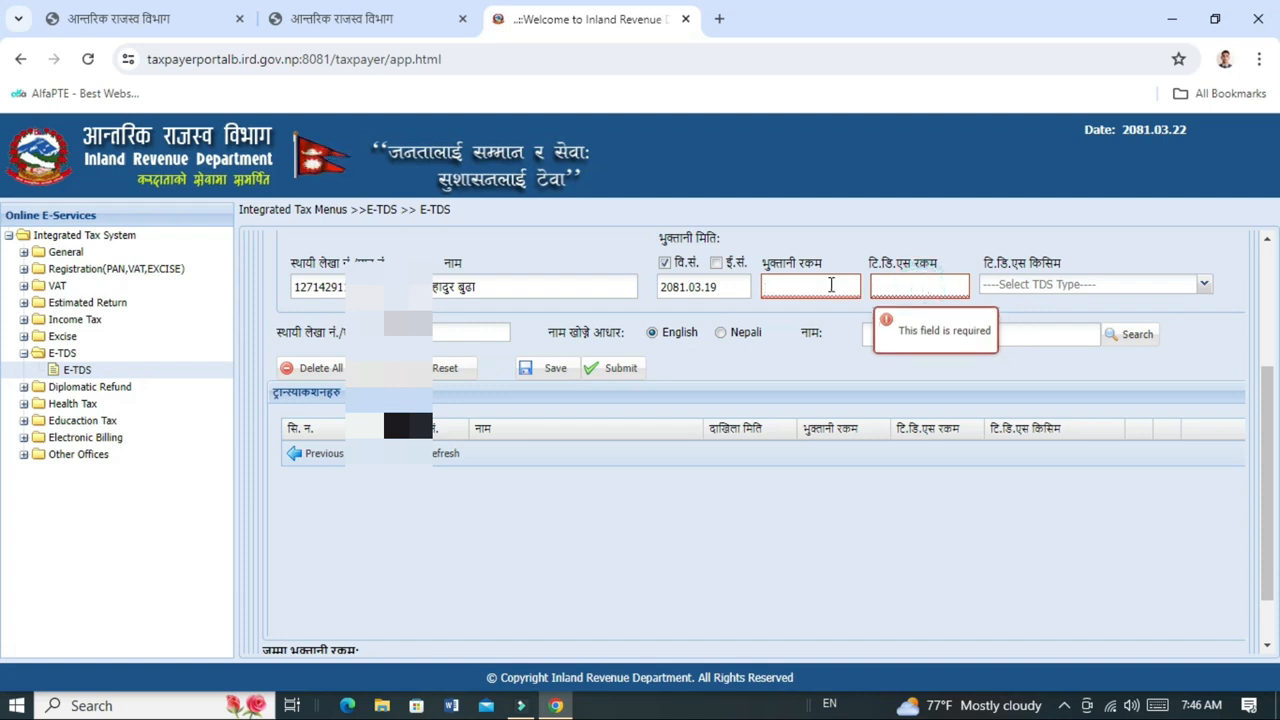
left_click(831, 285)
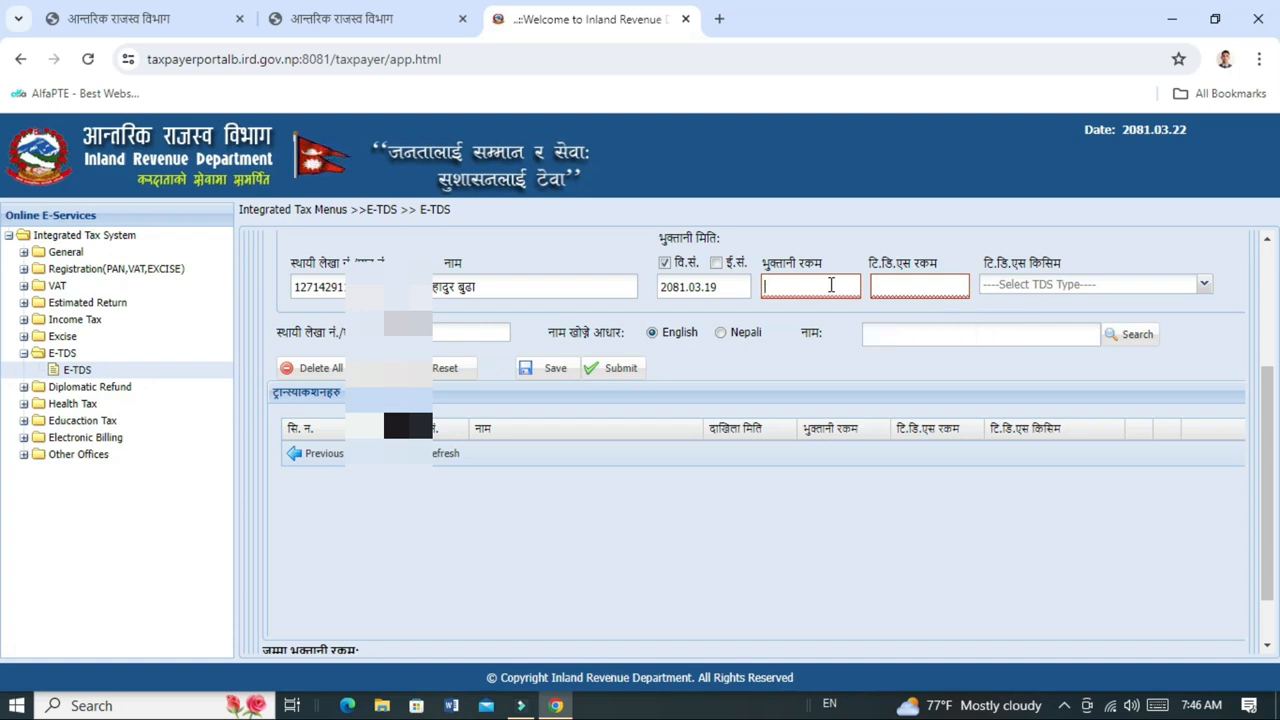
type("343200")
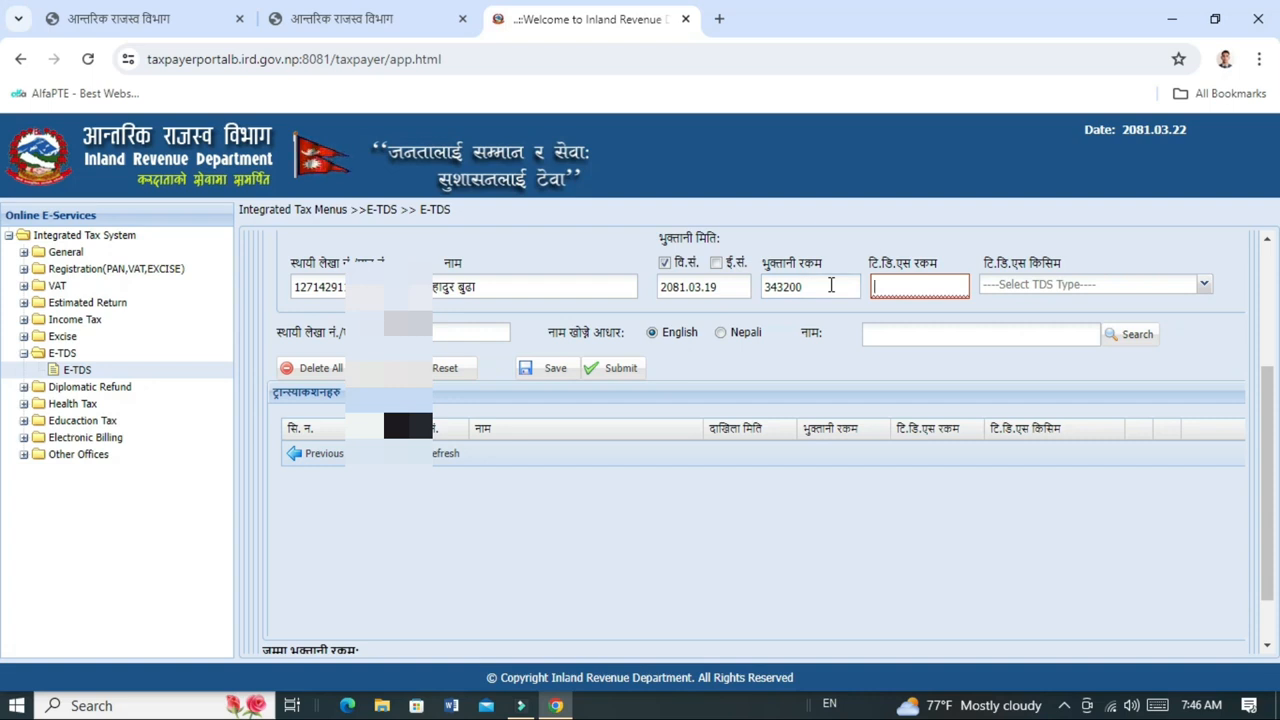
type("3432")
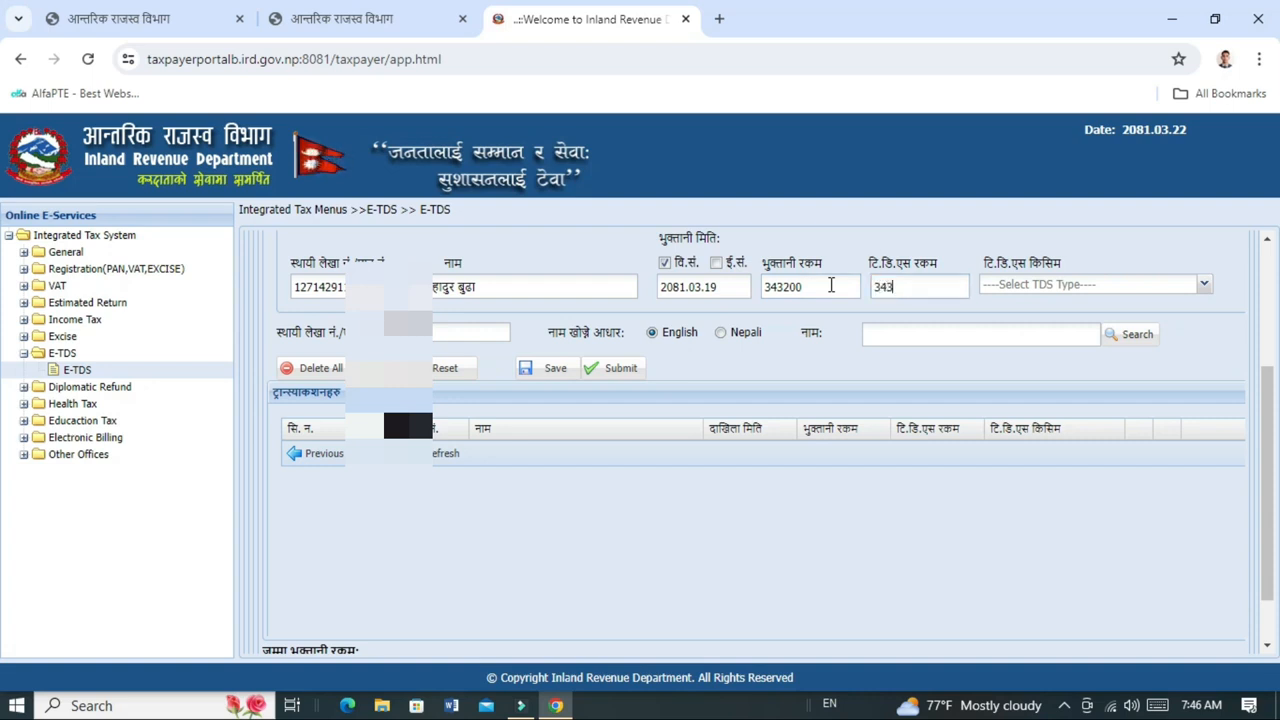
left_click(1015, 287)
scroll(1051, 380, "down", 2)
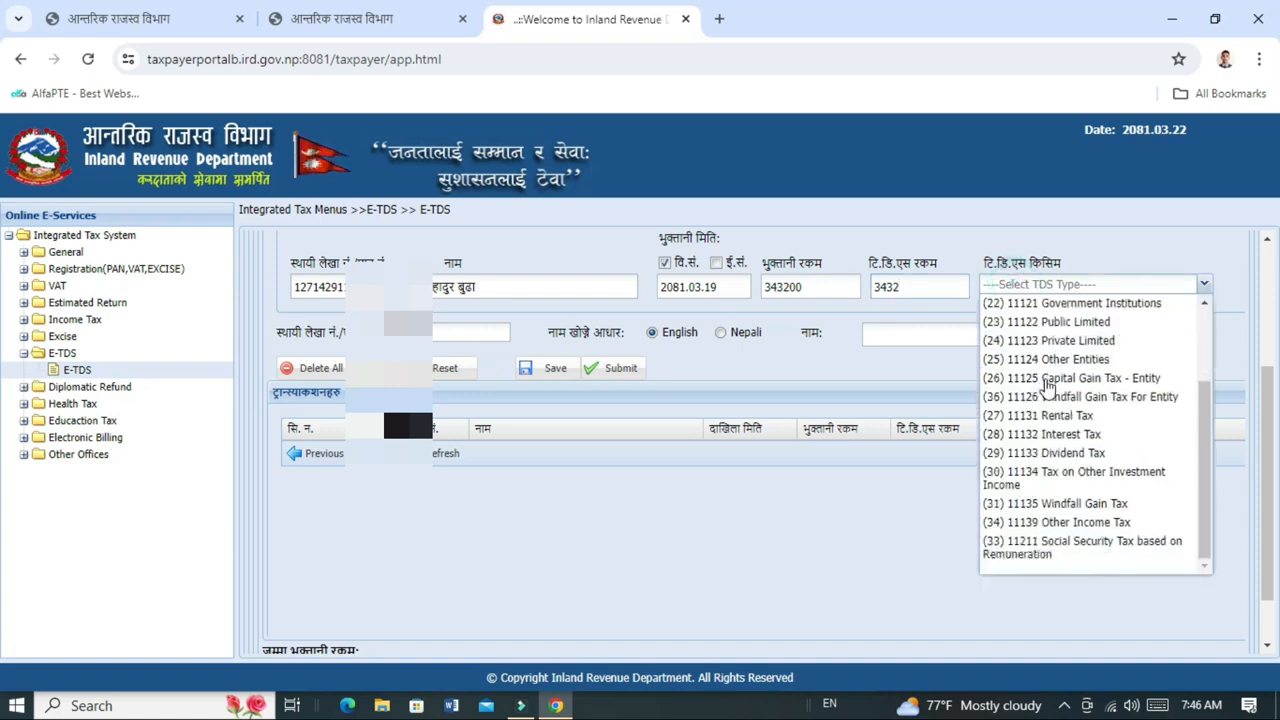
left_click(1145, 555)
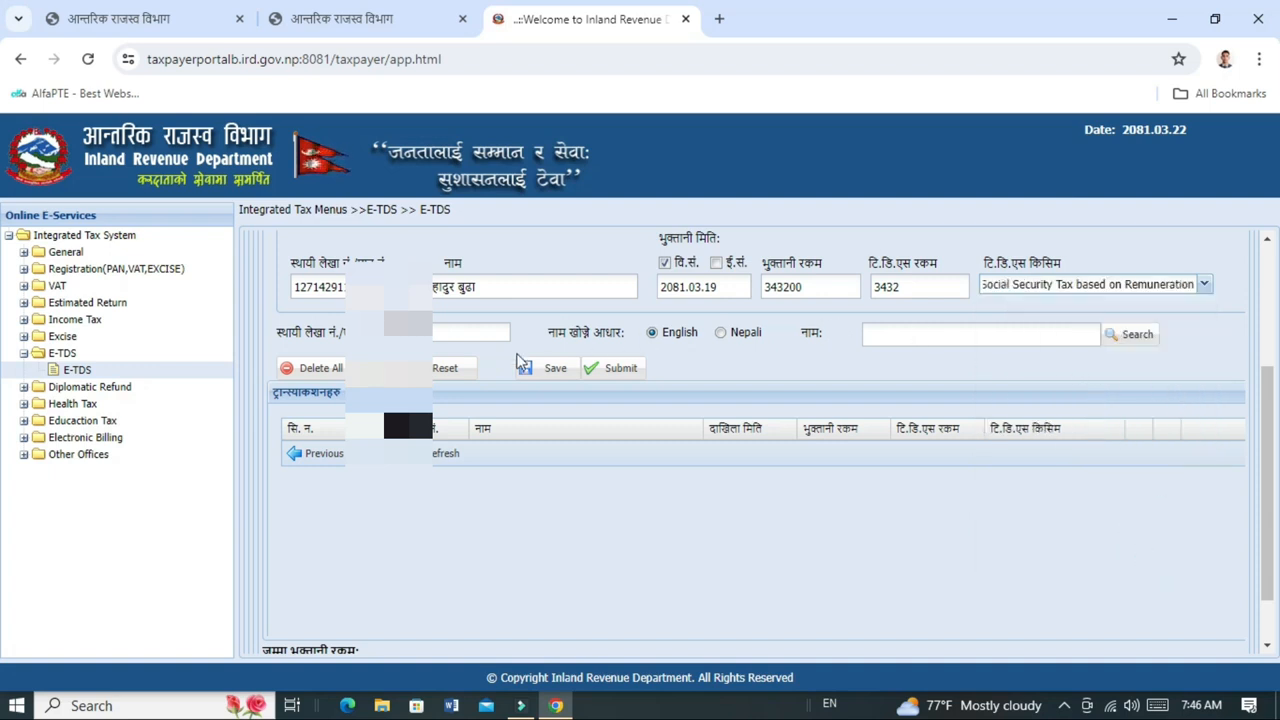
Save the withholdee transaction so four entries dated 2081.03.19 are listed.
left_click(396, 370)
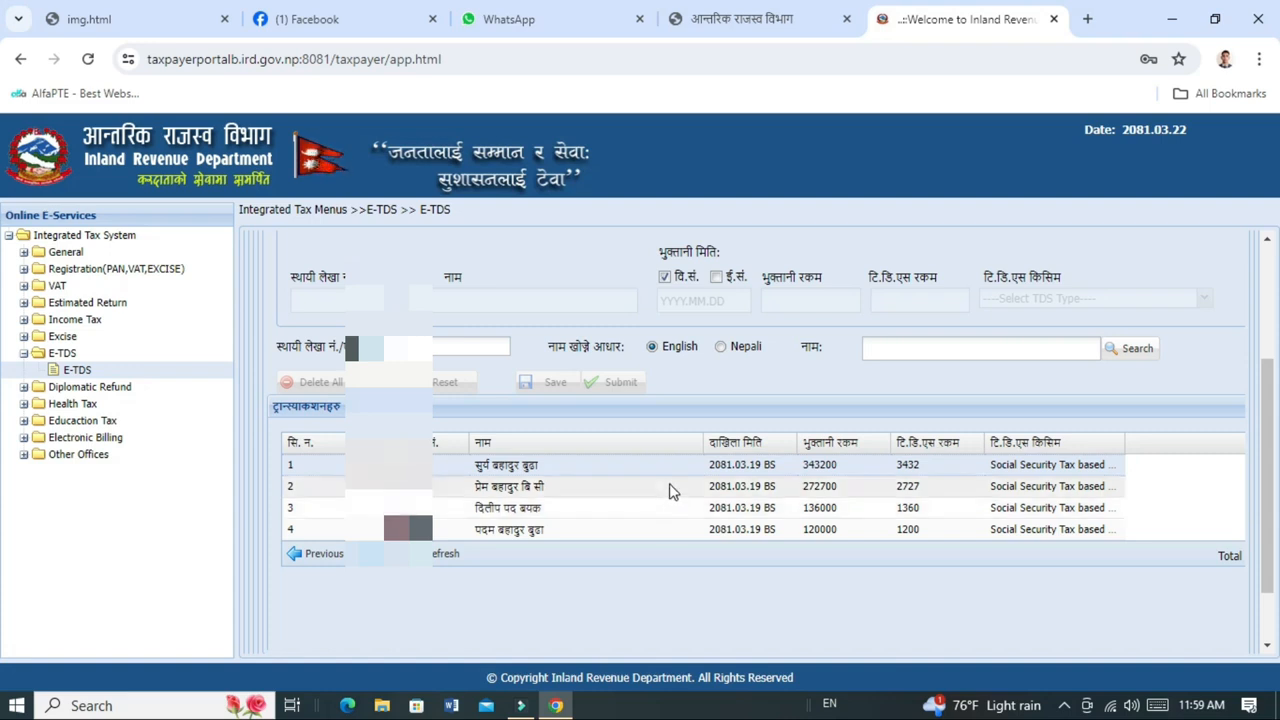
Open the Taxpayer Portal in a new tab and reach Taxpayer Login under General.
left_click(750, 27)
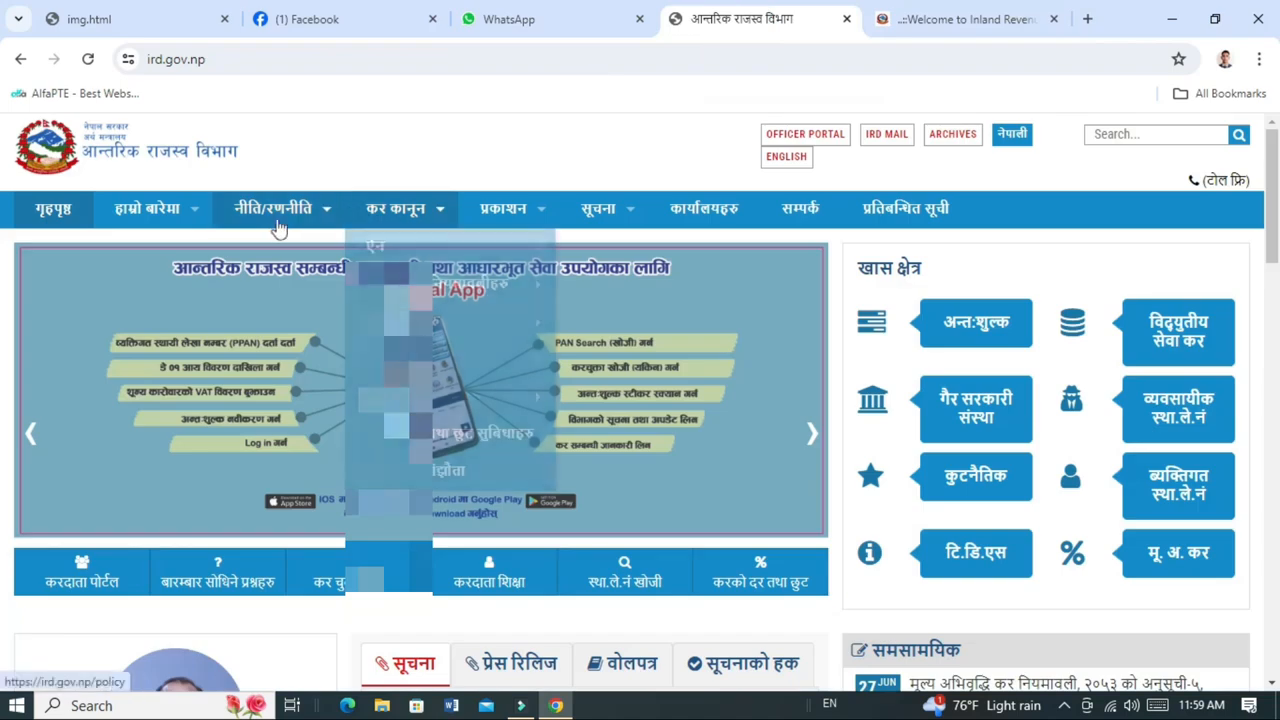
scroll(141, 418, "down", 2)
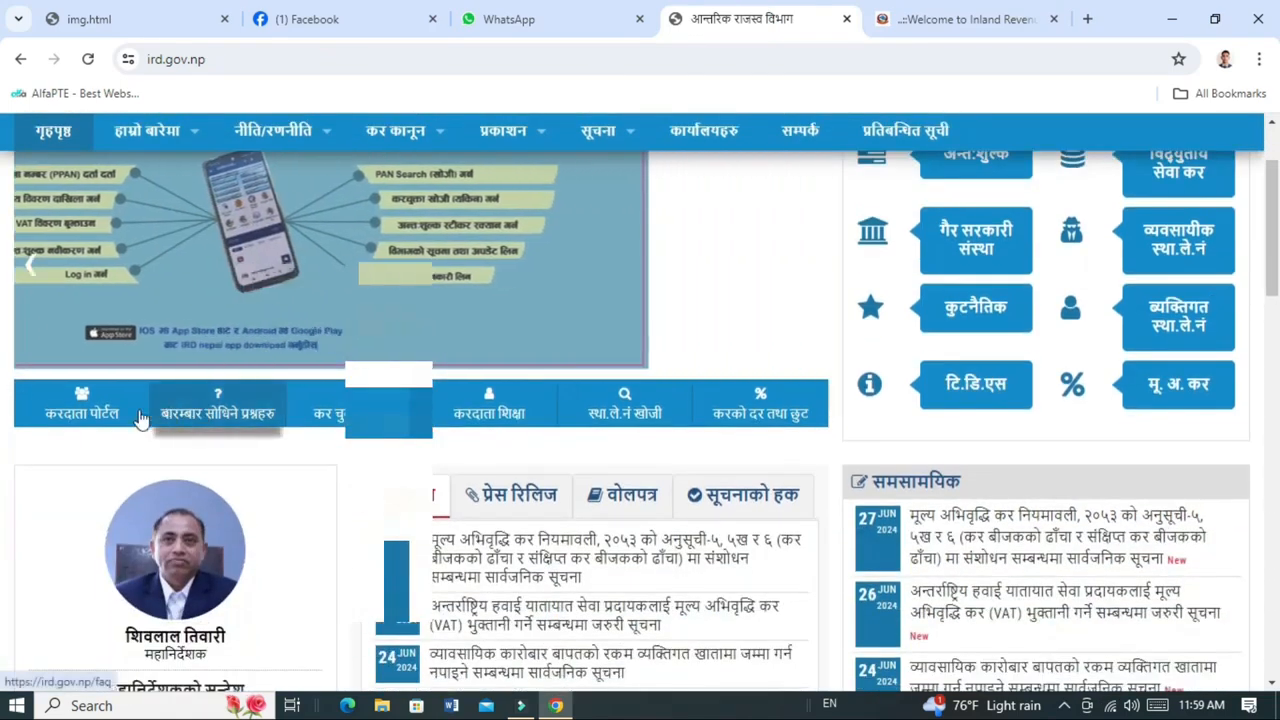
left_click(110, 417)
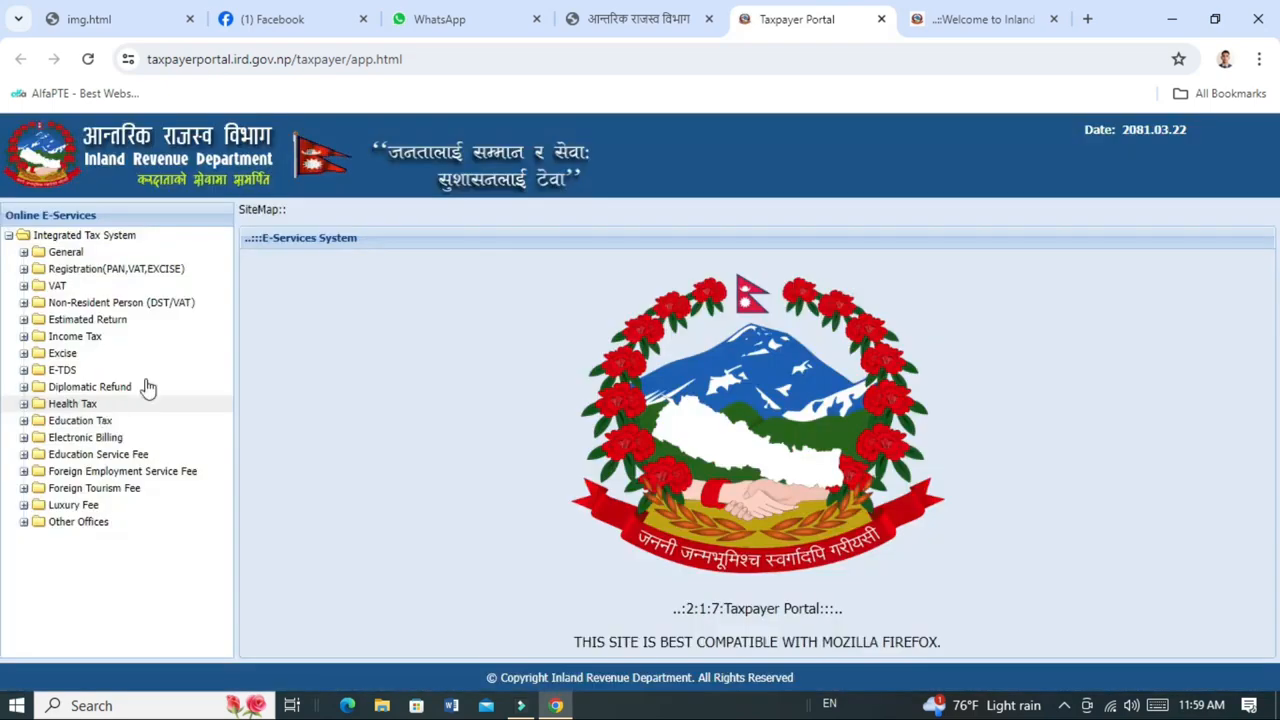
left_click(24, 253)
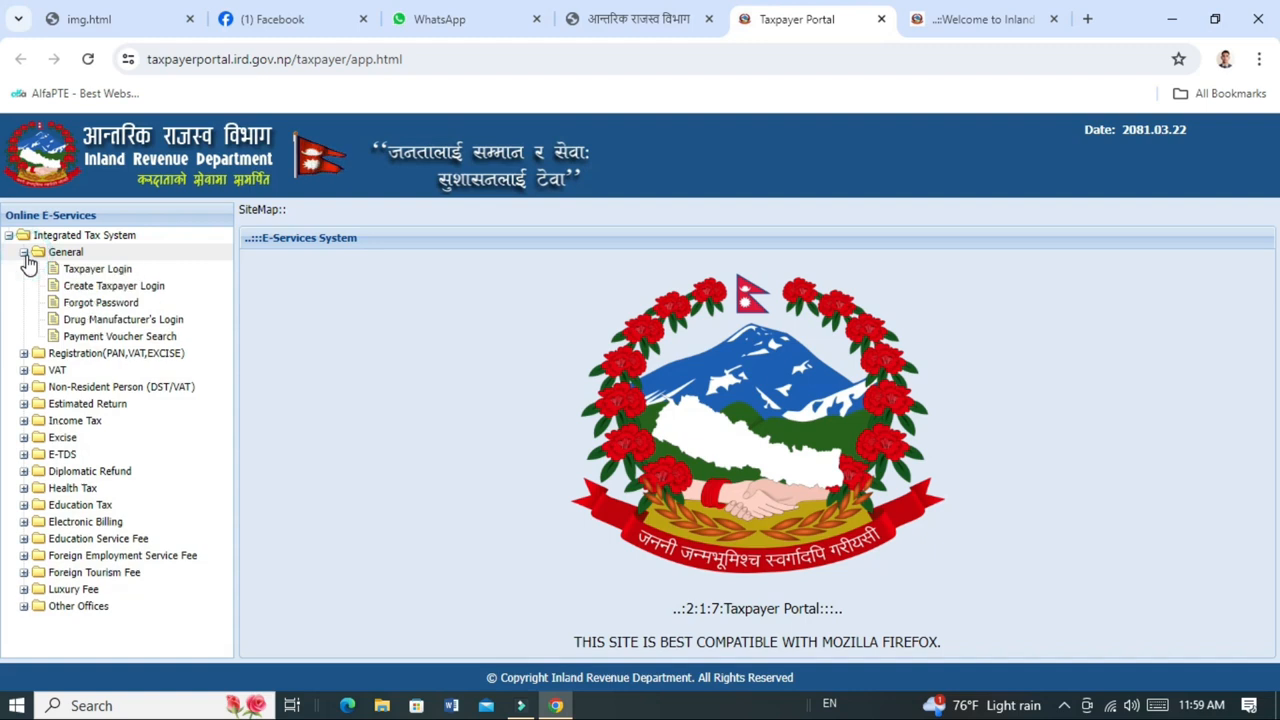
left_click(90, 275)
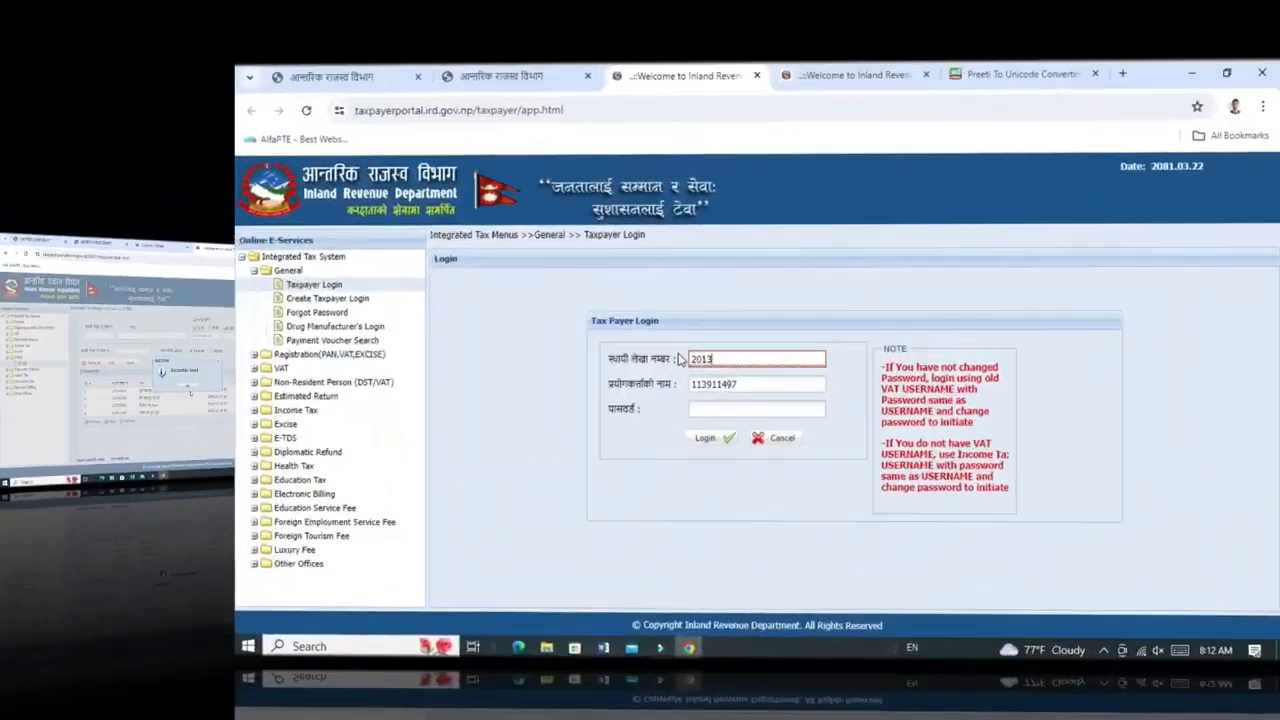
Log in using the taxpayer's PAN as user name and the account password.
left_click(618, 358)
left_click_drag(618, 358, 558, 356)
key("ctrl+c")
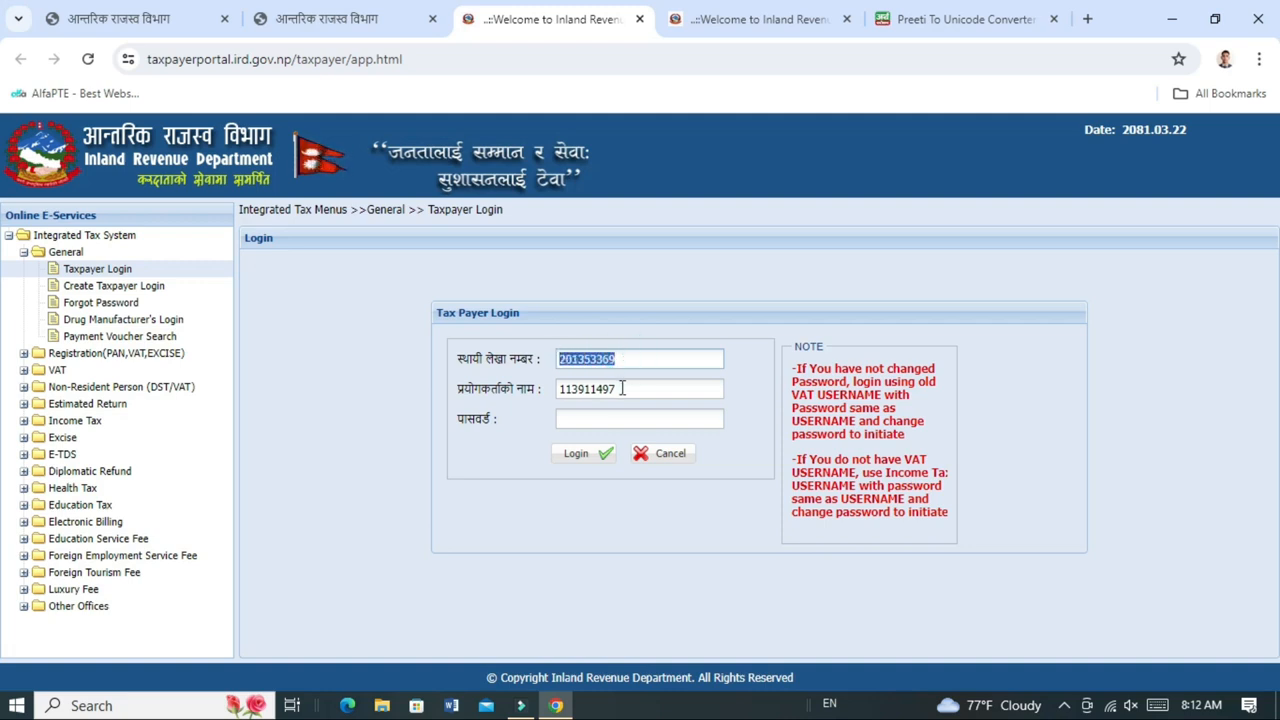
left_click_drag(622, 388, 548, 394)
key("ctrl+v")
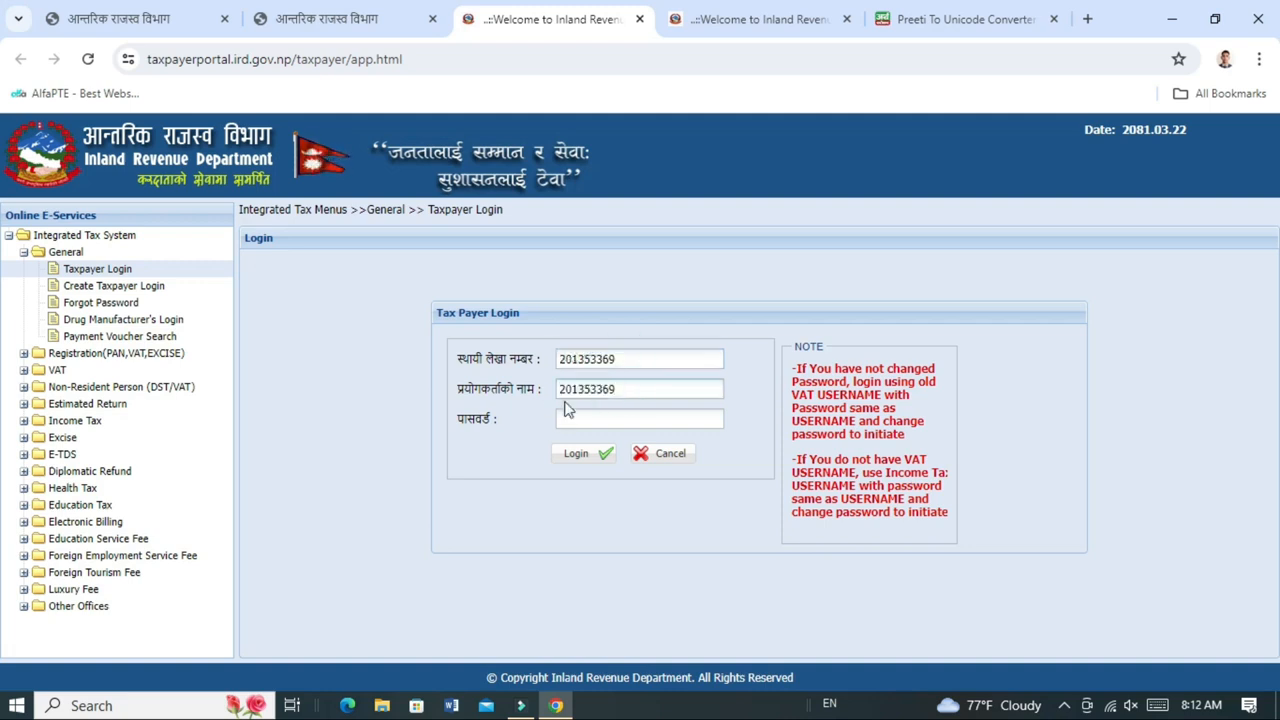
key("Tab")
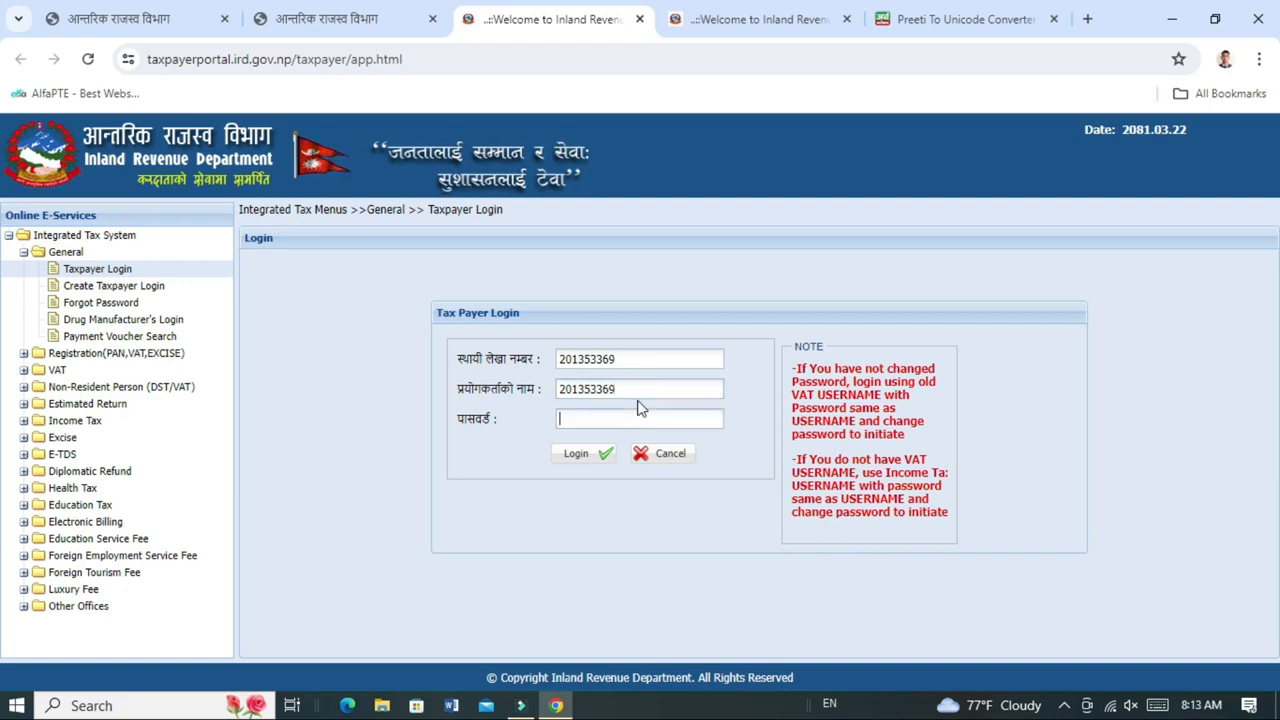
key("ctrl+v")
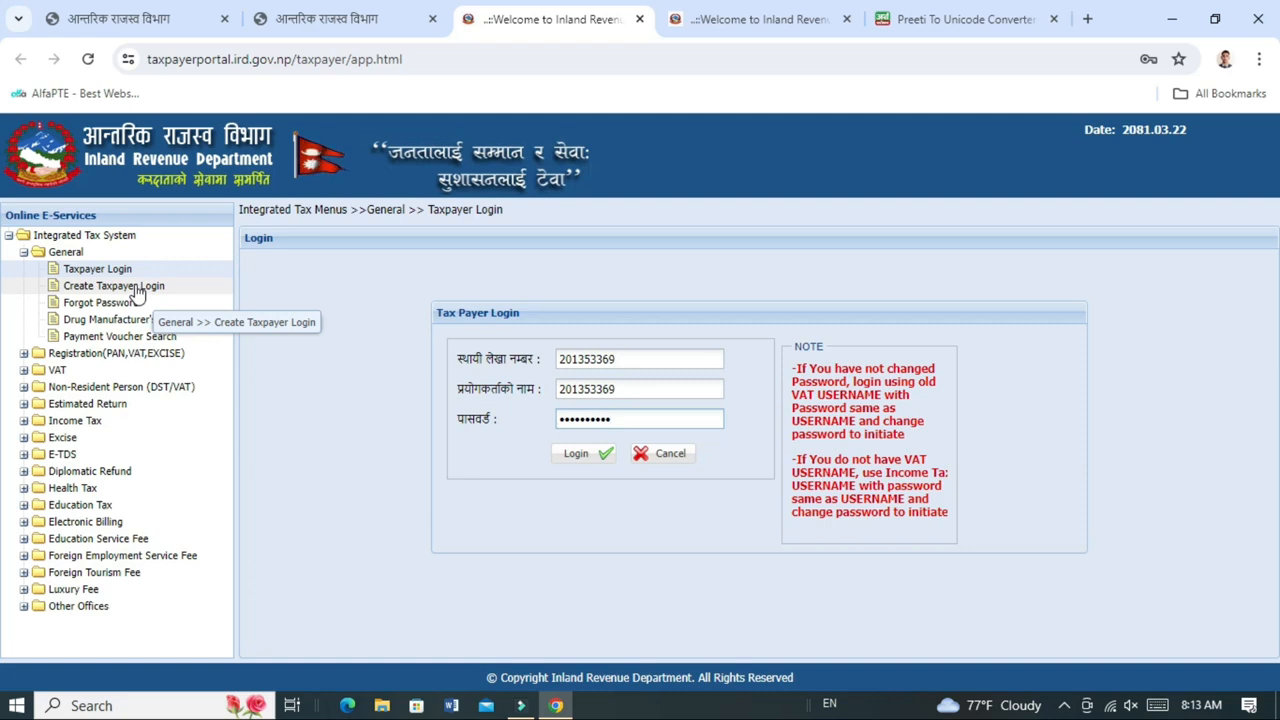
left_click(570, 458)
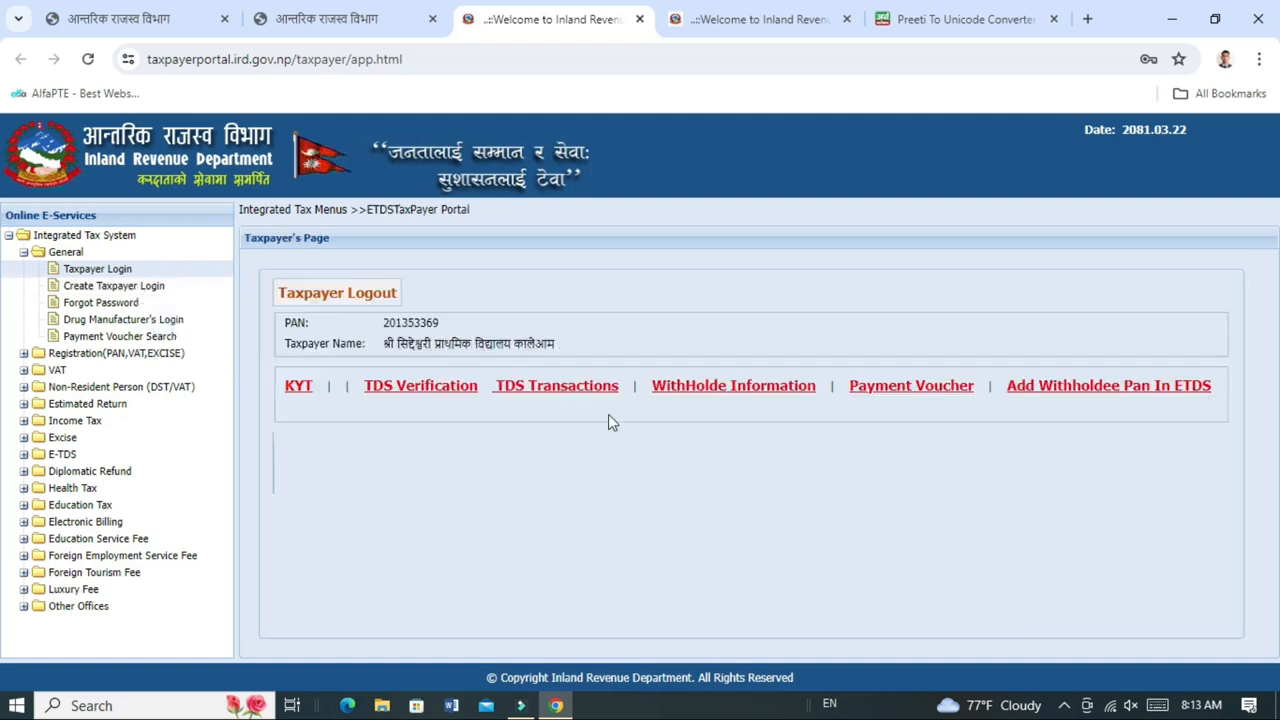
Show the paid vouchers under Payment Voucher's View Payment Status and select the 8719 voucher's number.
left_click(906, 392)
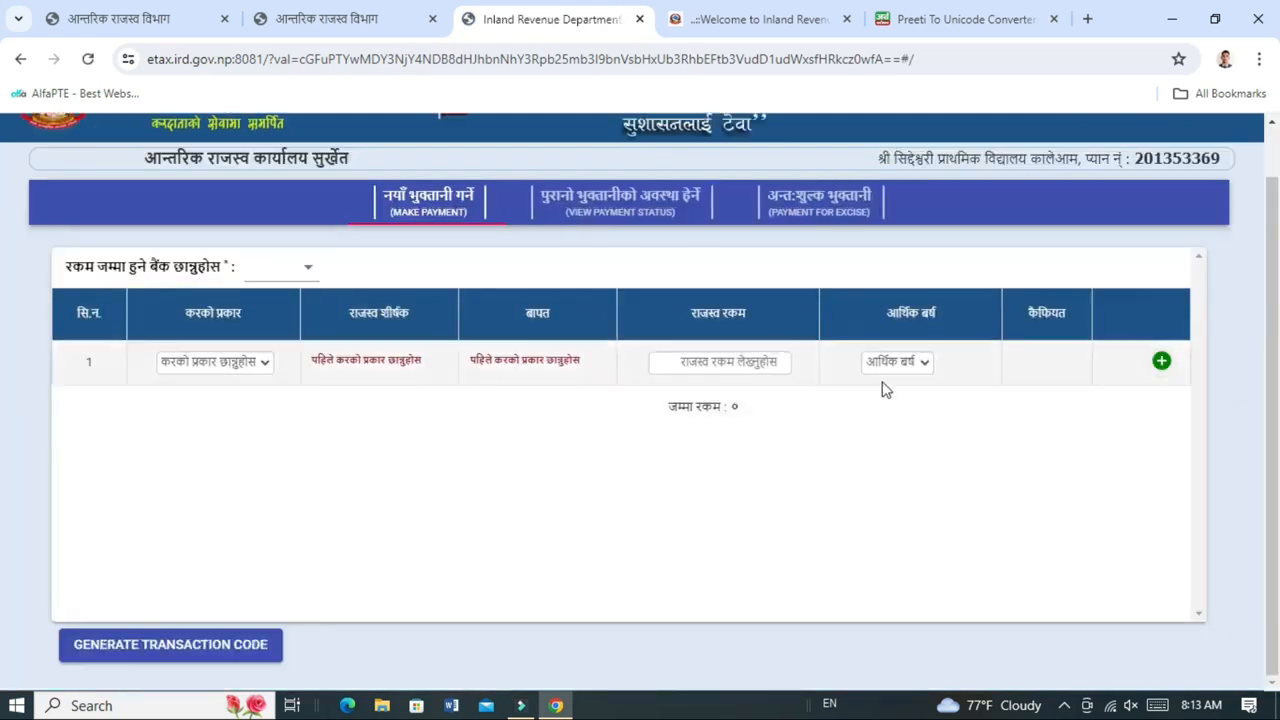
left_click(620, 210)
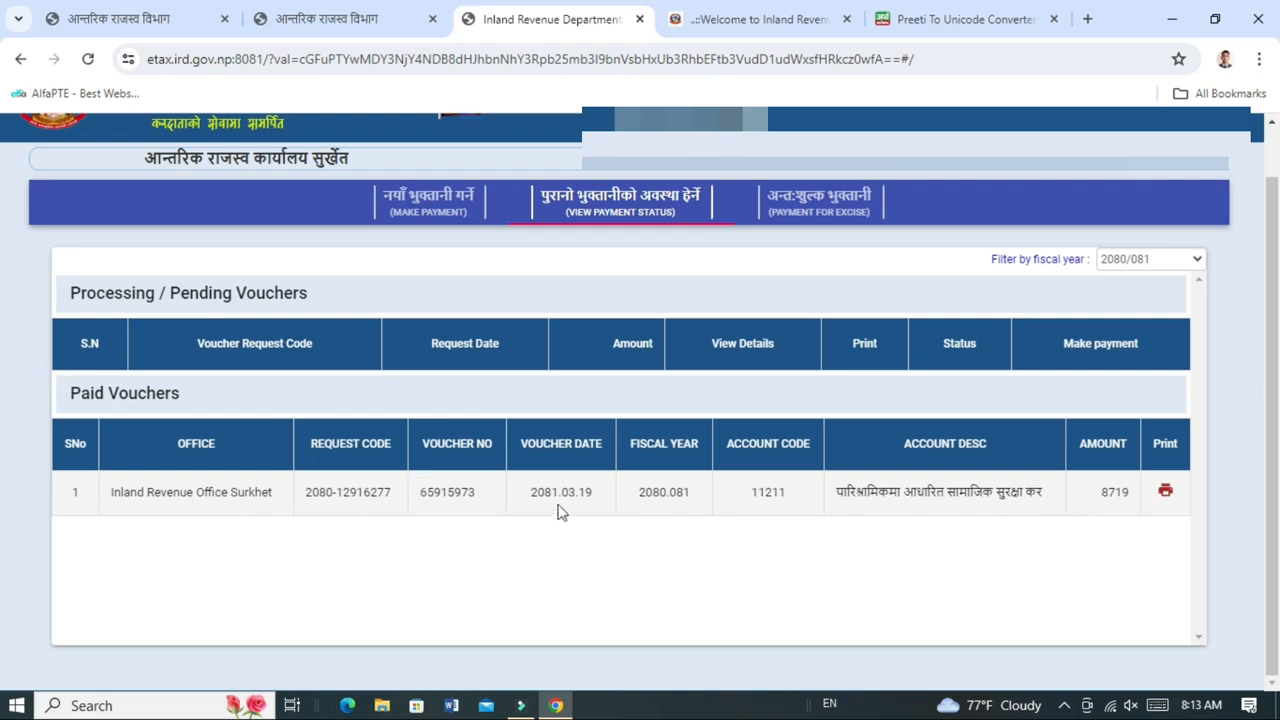
double_click(458, 492)
key("ctrl+c")
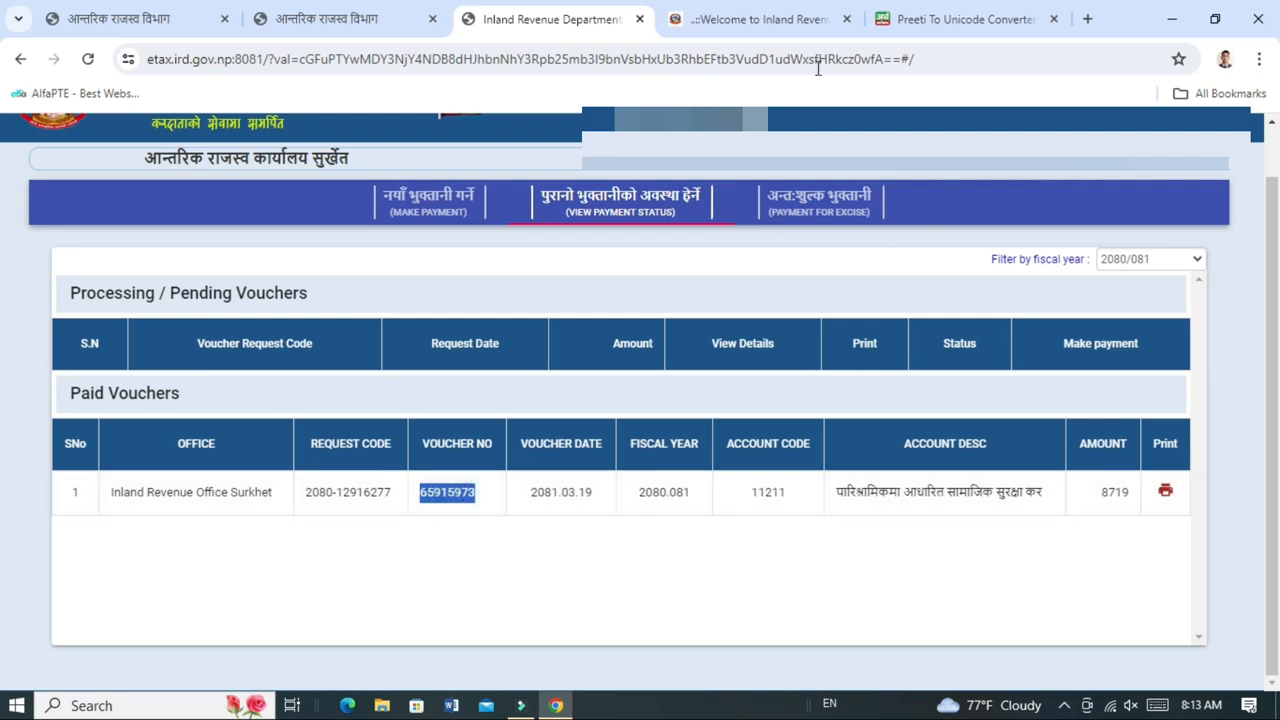
On the E-TDS voucher form, choose revenue head 11211 and paste the paid voucher number into भौचर नं.
left_click(748, 22)
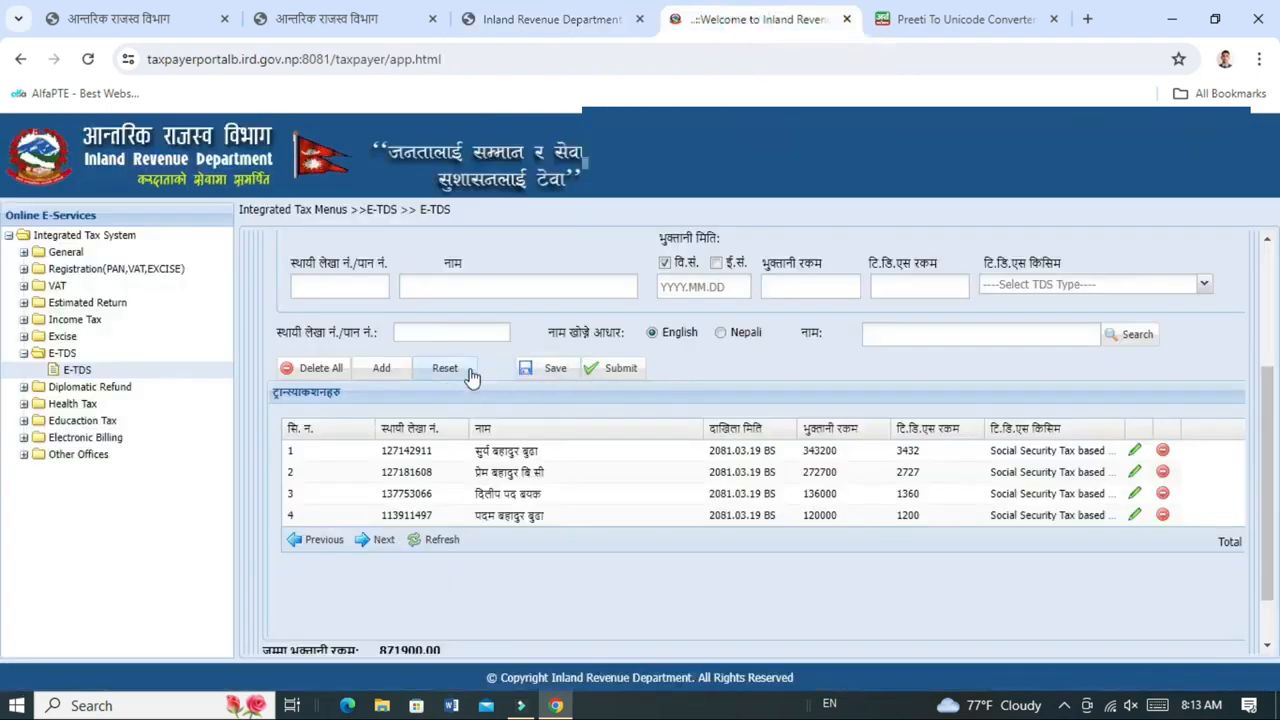
scroll(472, 377, "up", 3)
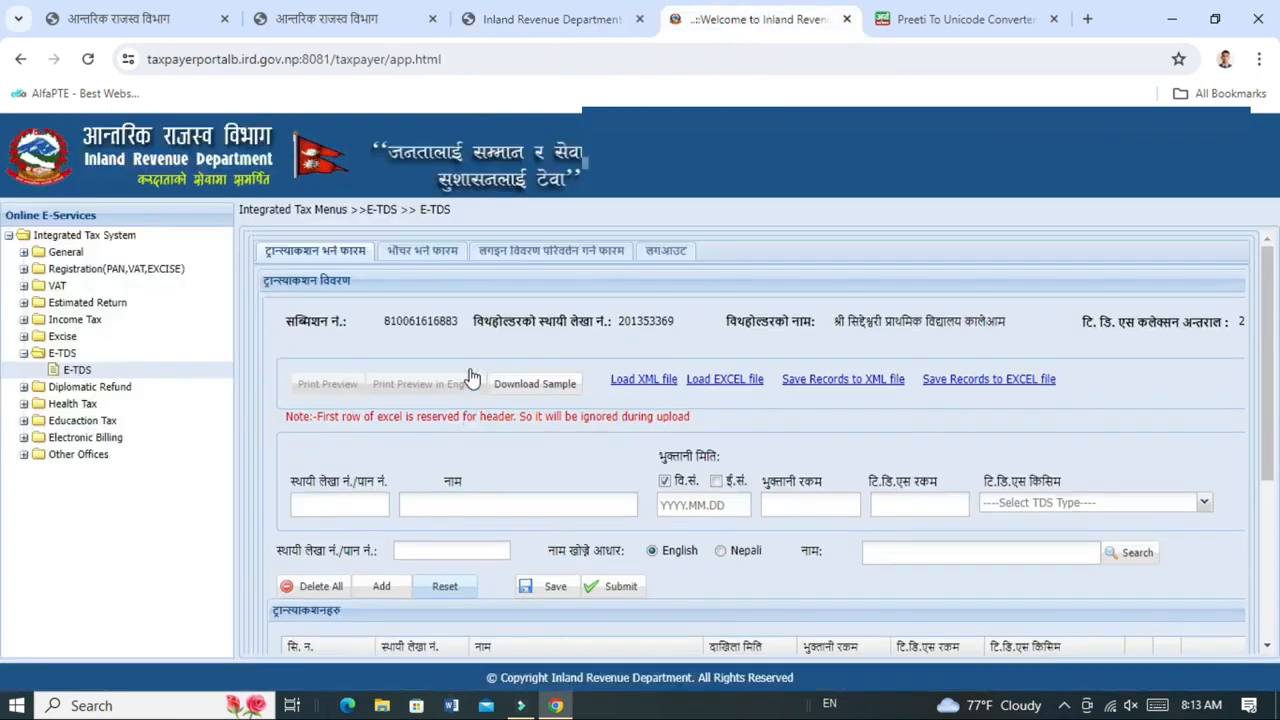
left_click(424, 254)
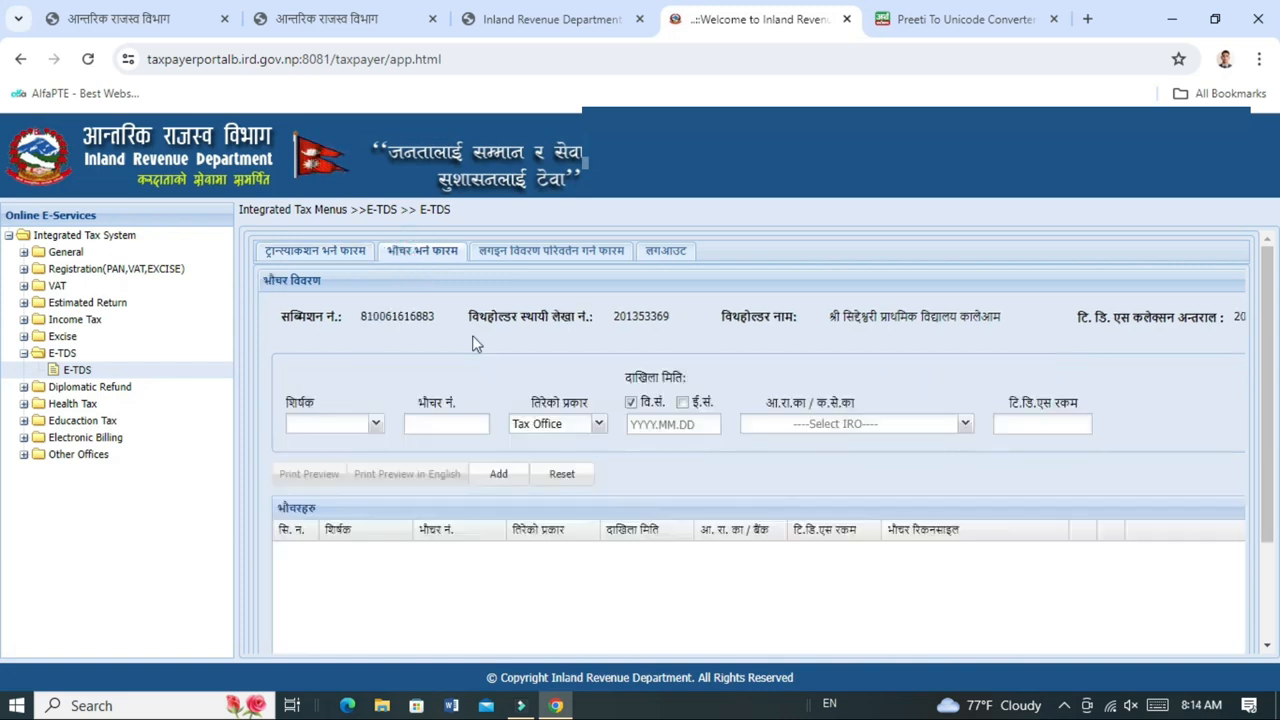
left_click(375, 425)
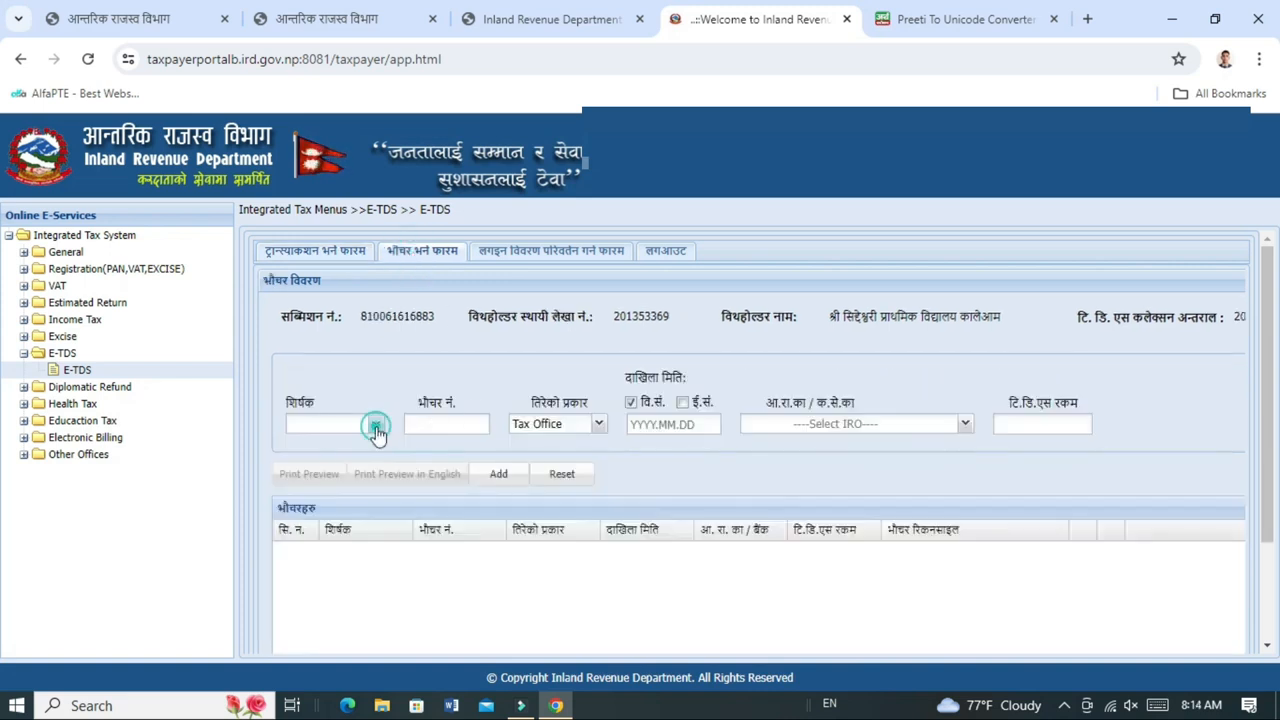
left_click(301, 460)
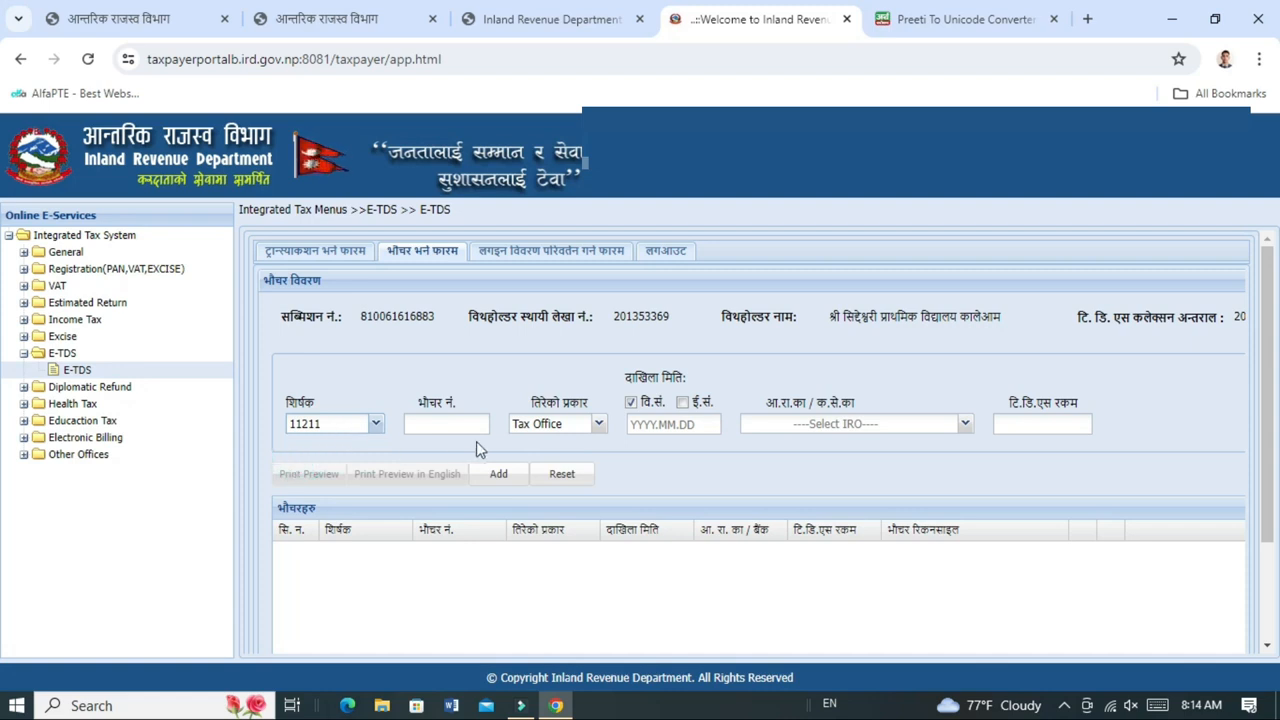
left_click(468, 429)
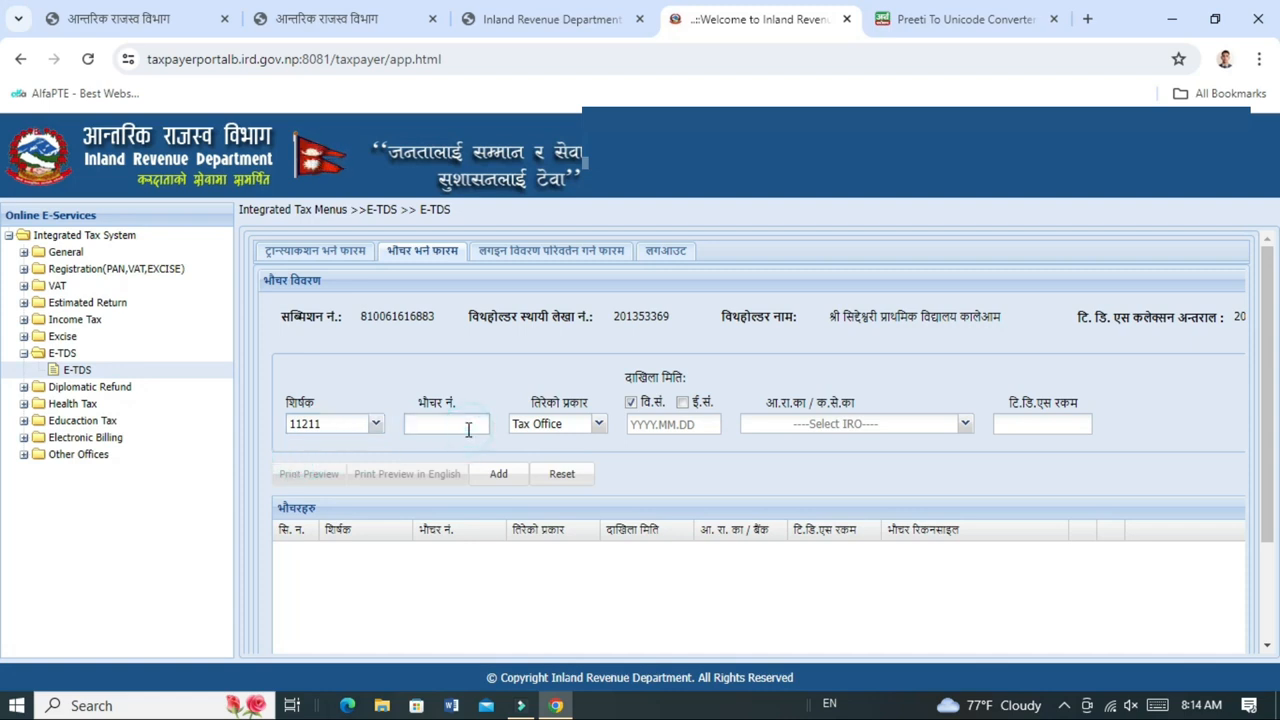
key("ctrl+v")
Add a Bank voucher dated 2081.03.19 at Rastriya Banijya Bank with TDS amount 8719.
left_click(600, 428)
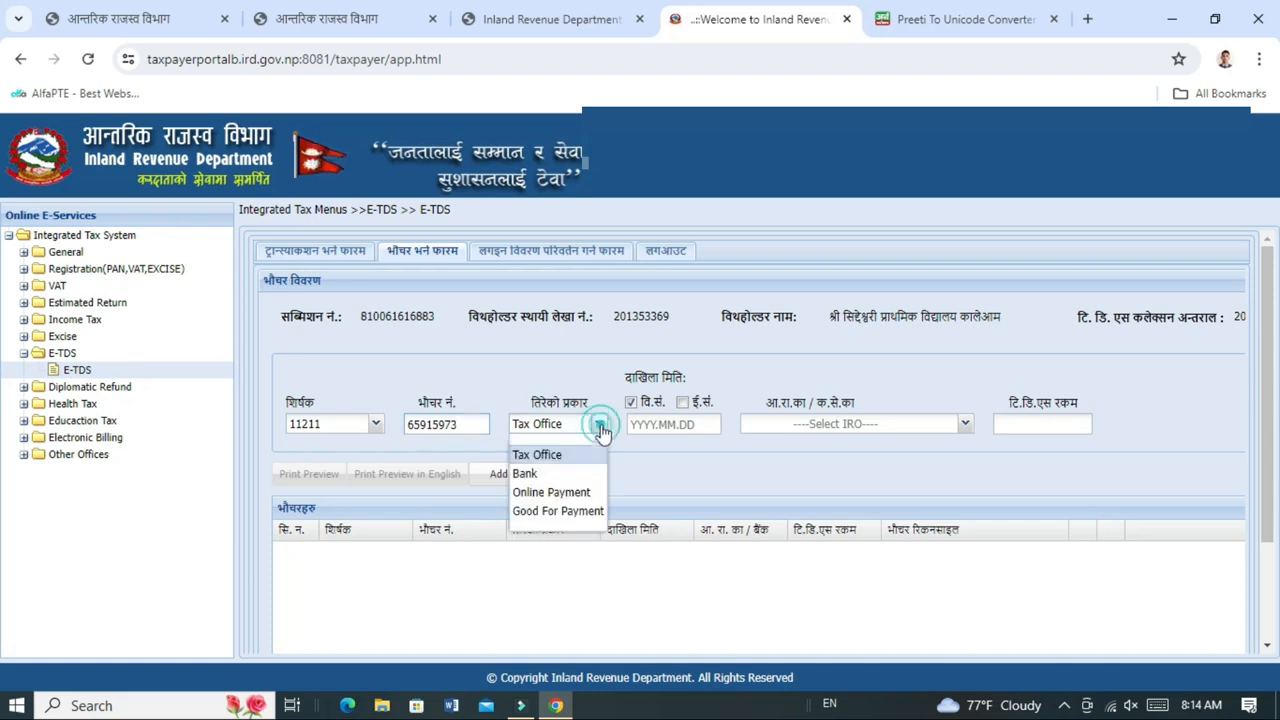
left_click(530, 474)
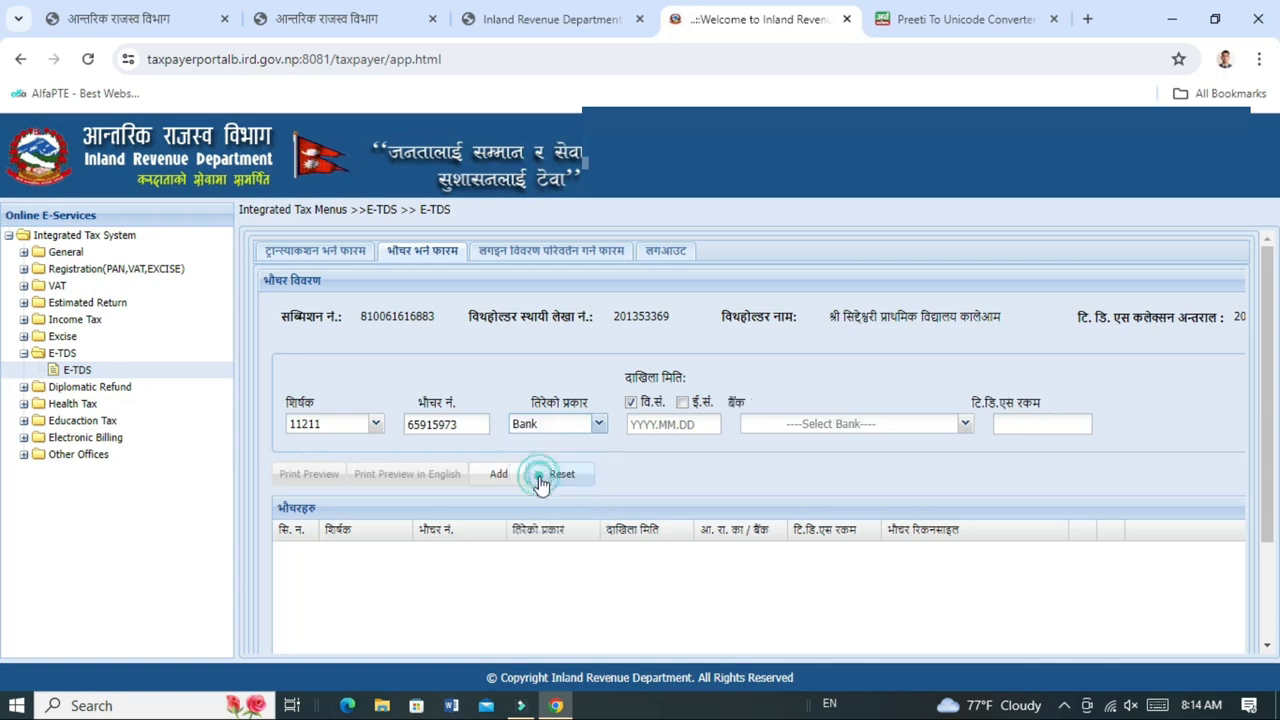
left_click(648, 427)
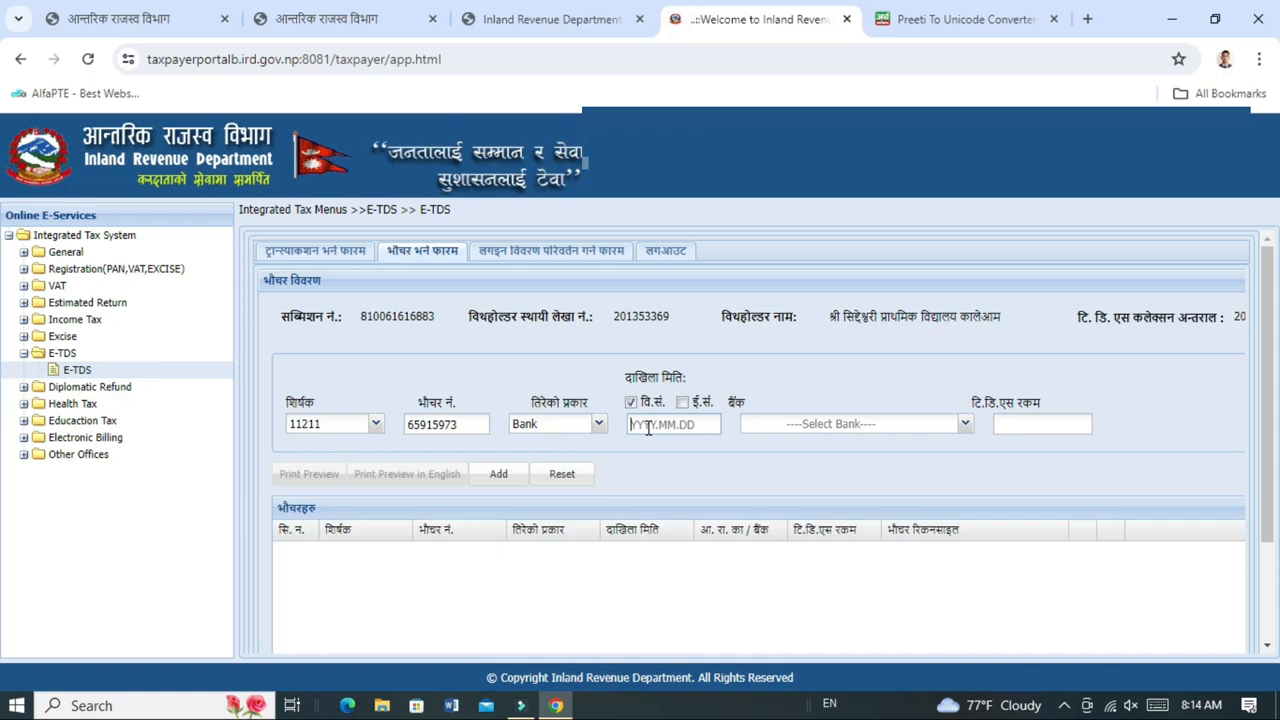
type("2081.03.19")
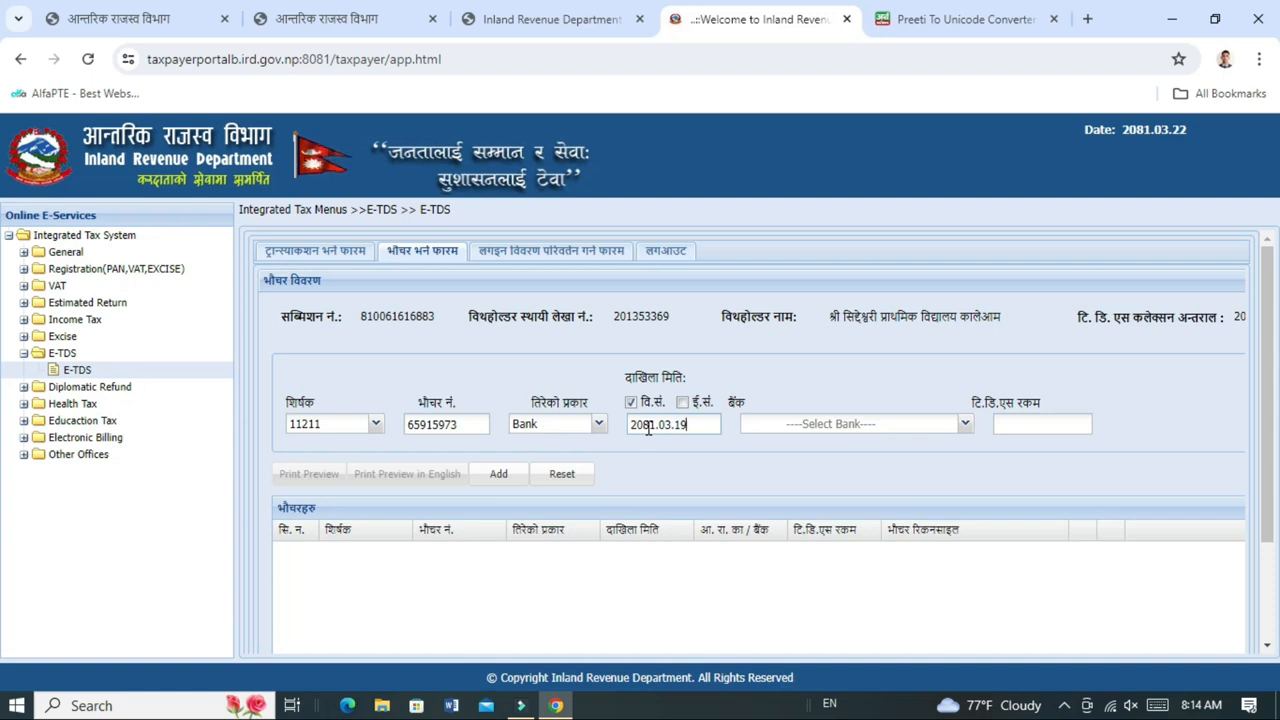
left_click(881, 433)
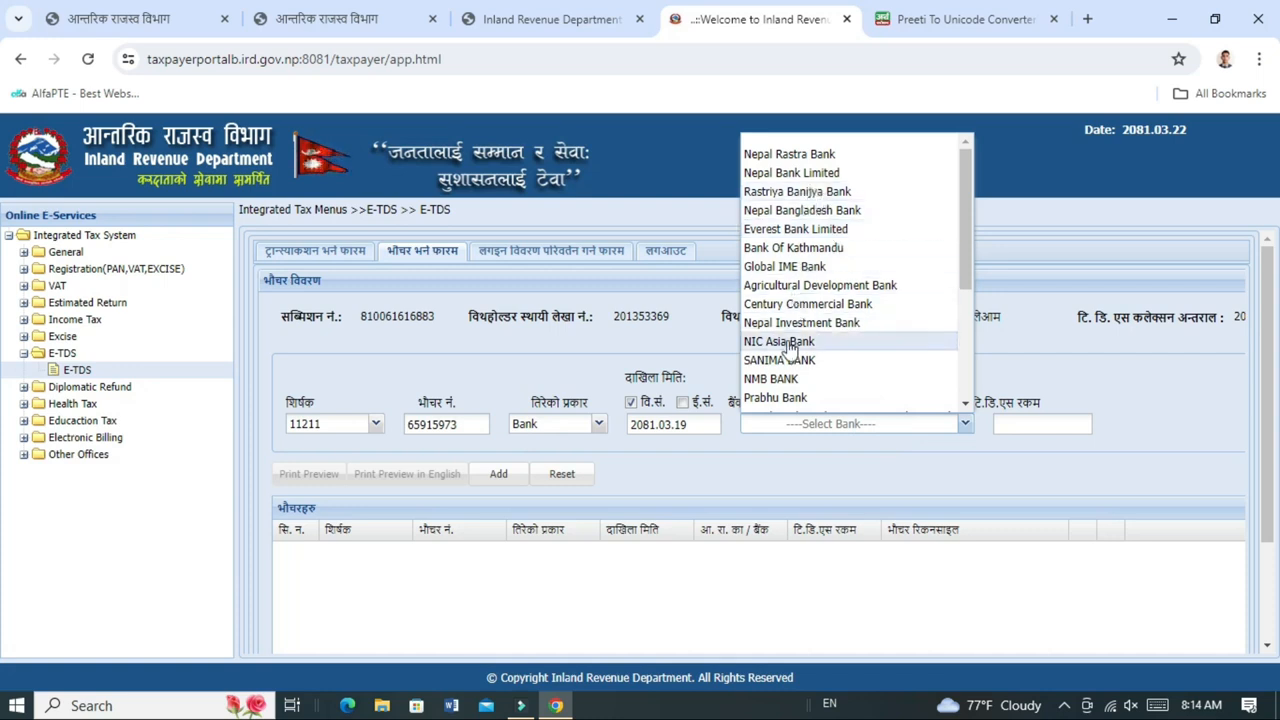
left_click(787, 193)
left_click(1031, 428)
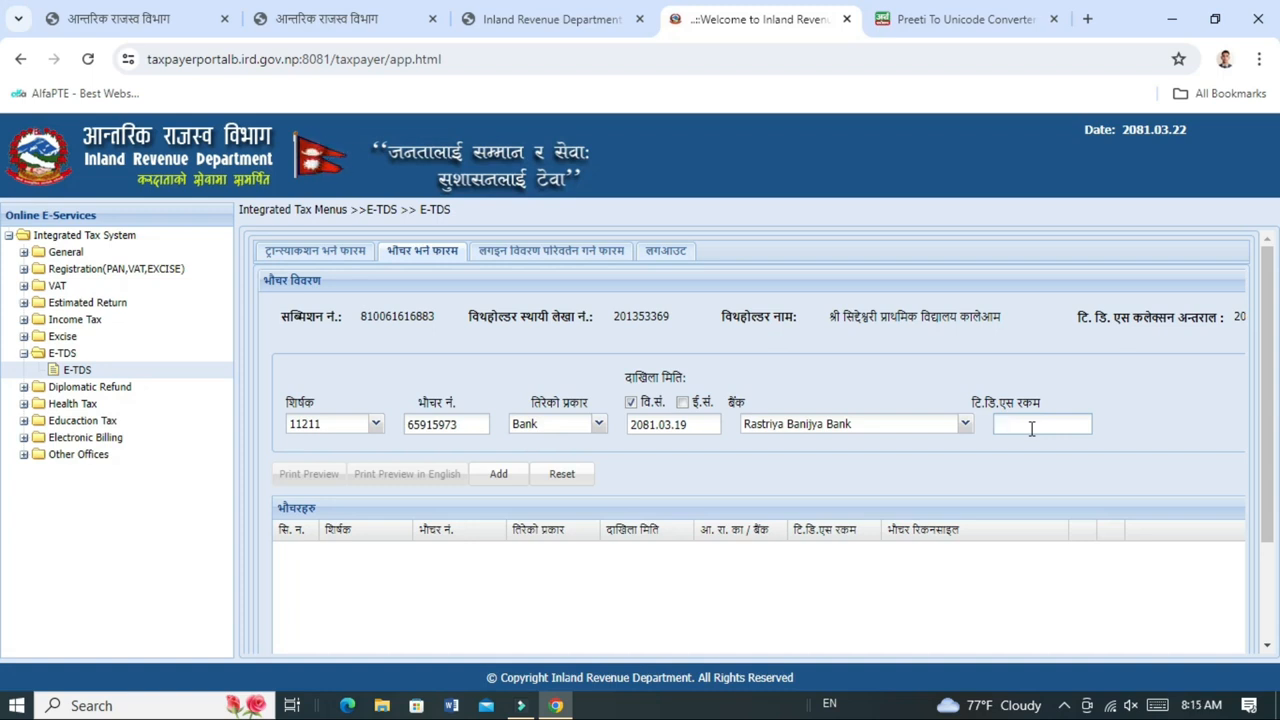
type("8719")
left_click(500, 475)
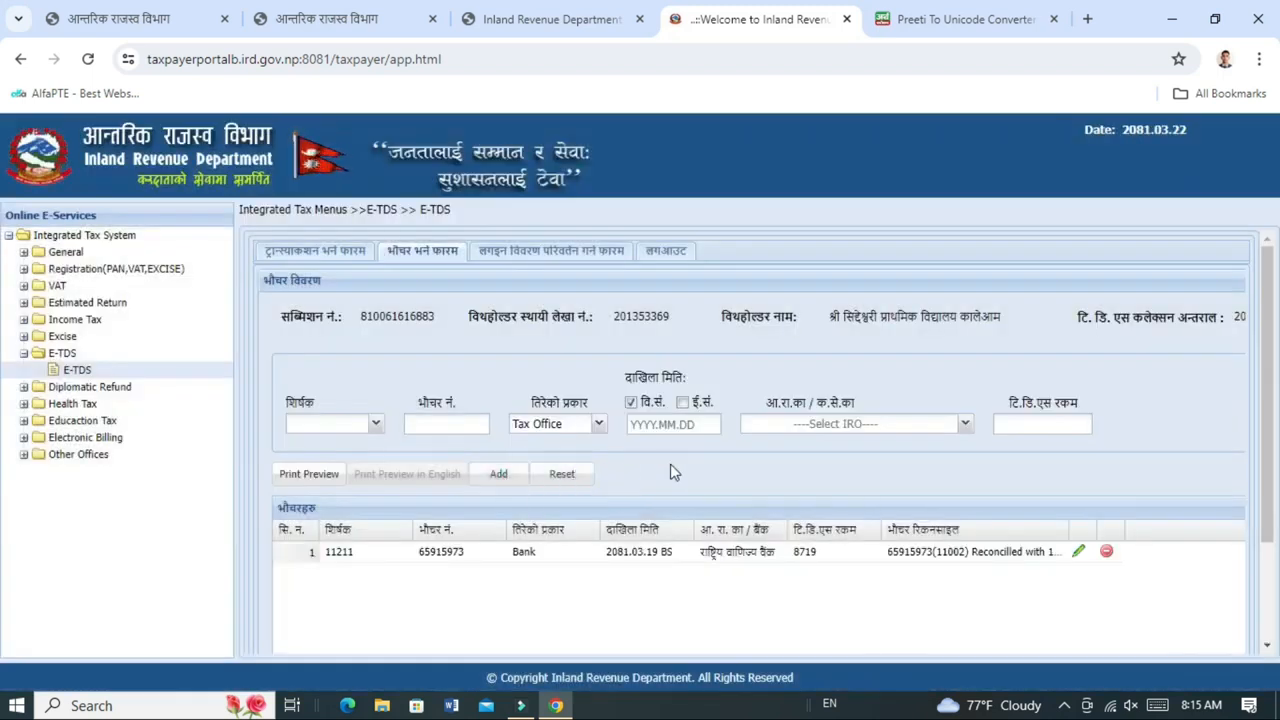
scroll(670, 464, "down", 2)
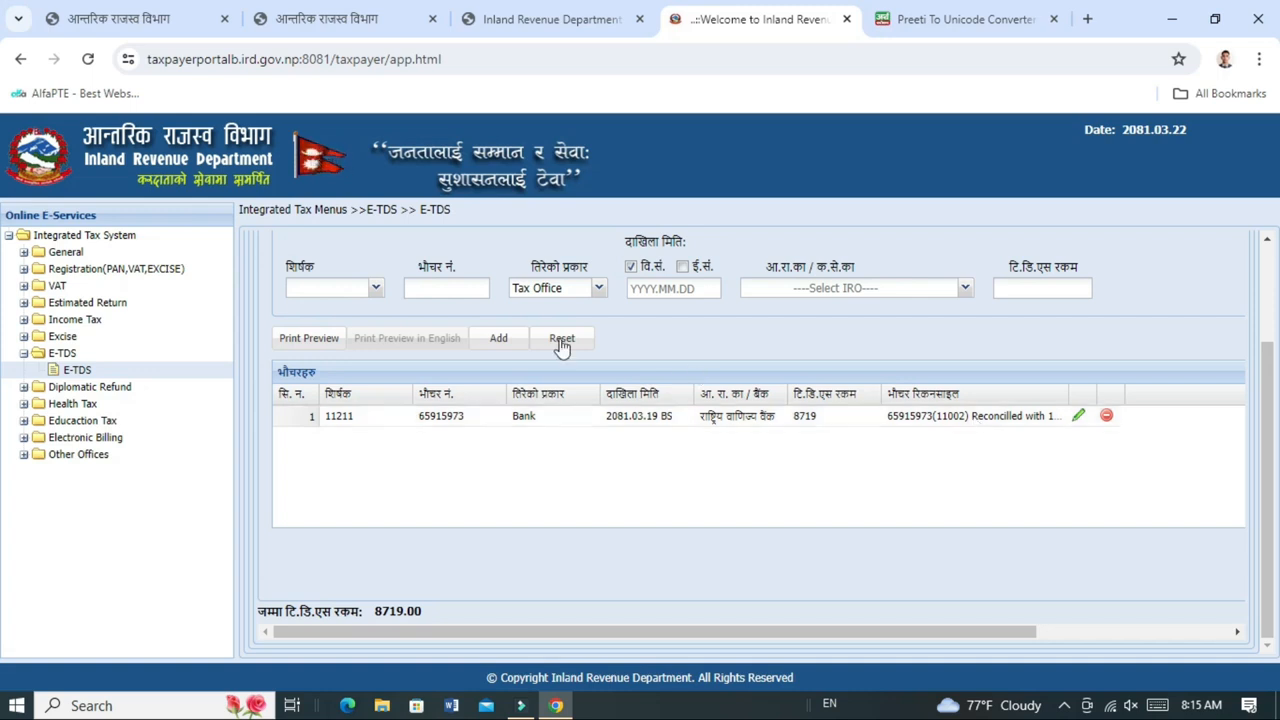
scroll(512, 398, "up", 2)
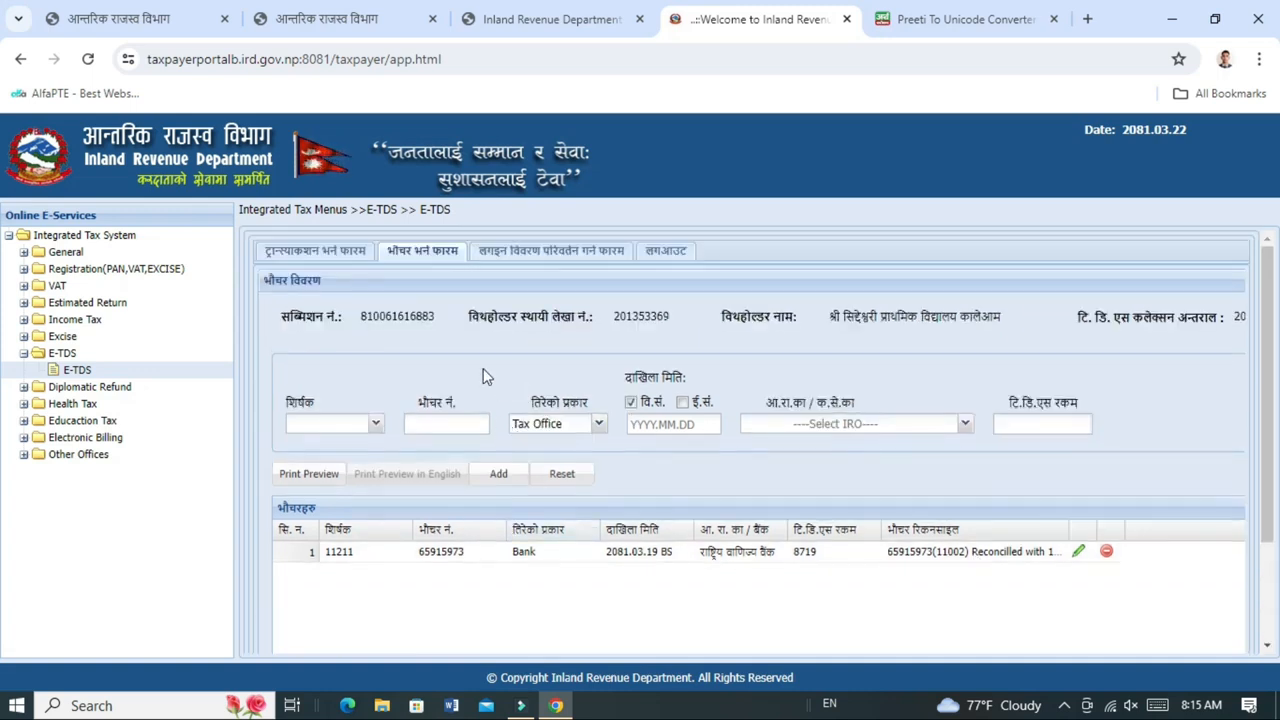
left_click(338, 256)
scroll(650, 465, "down", 3)
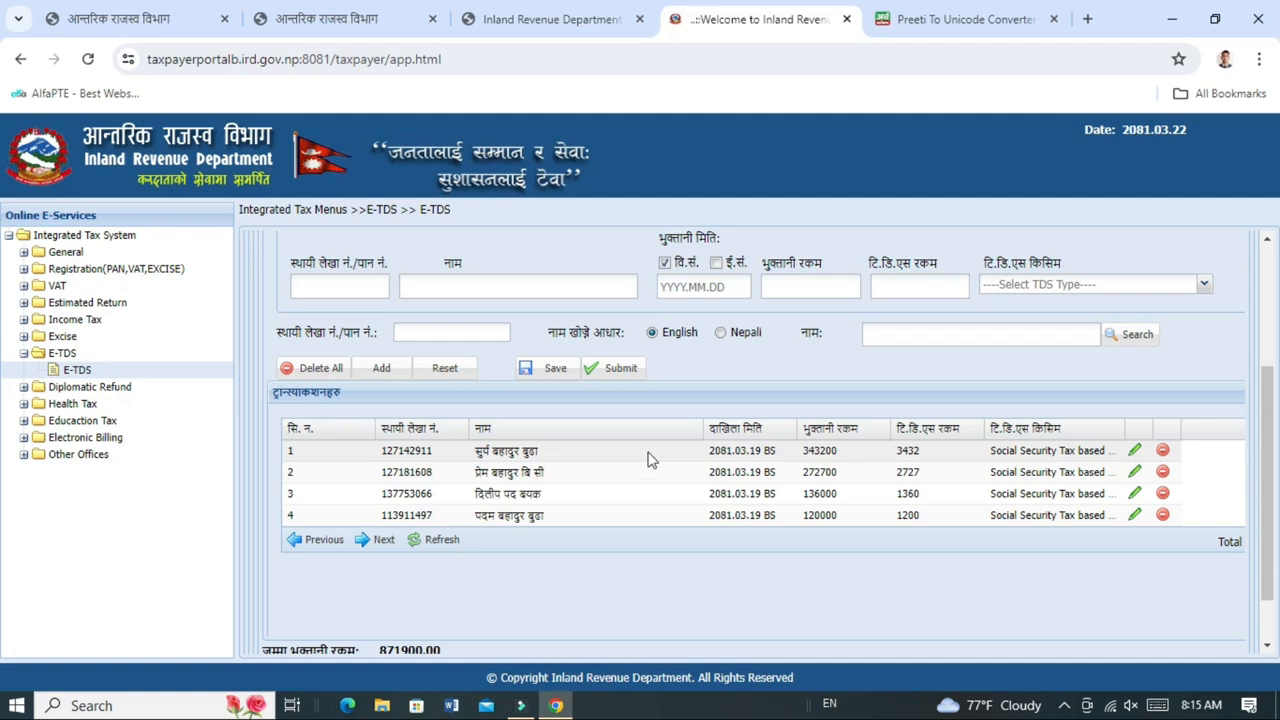
left_click(560, 369)
left_click(632, 437)
left_click(612, 450)
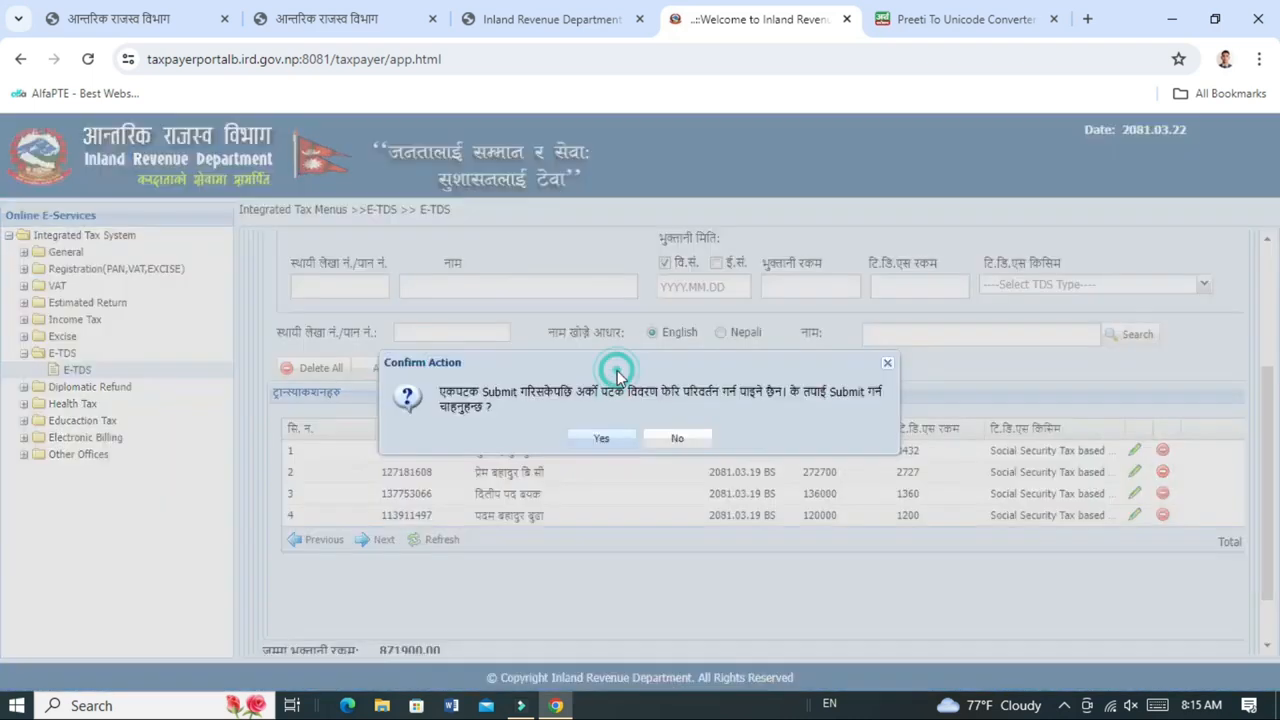
left_click(606, 437)
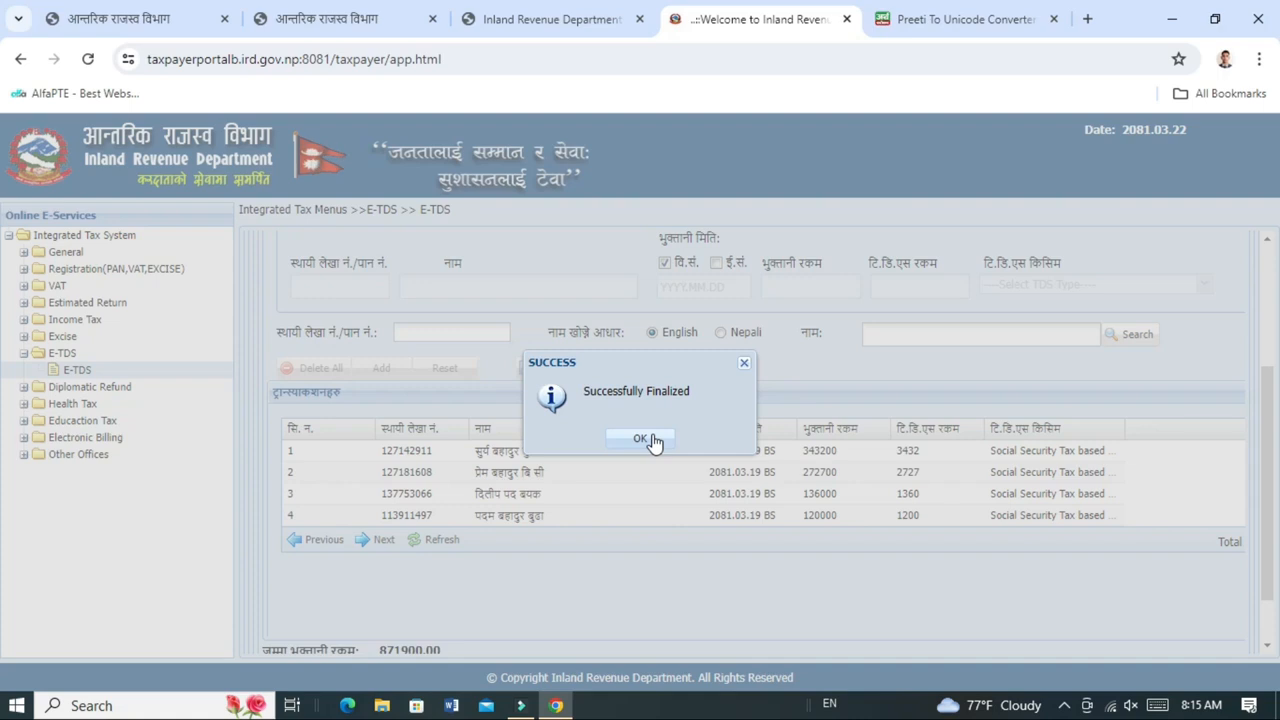
left_click(643, 439)
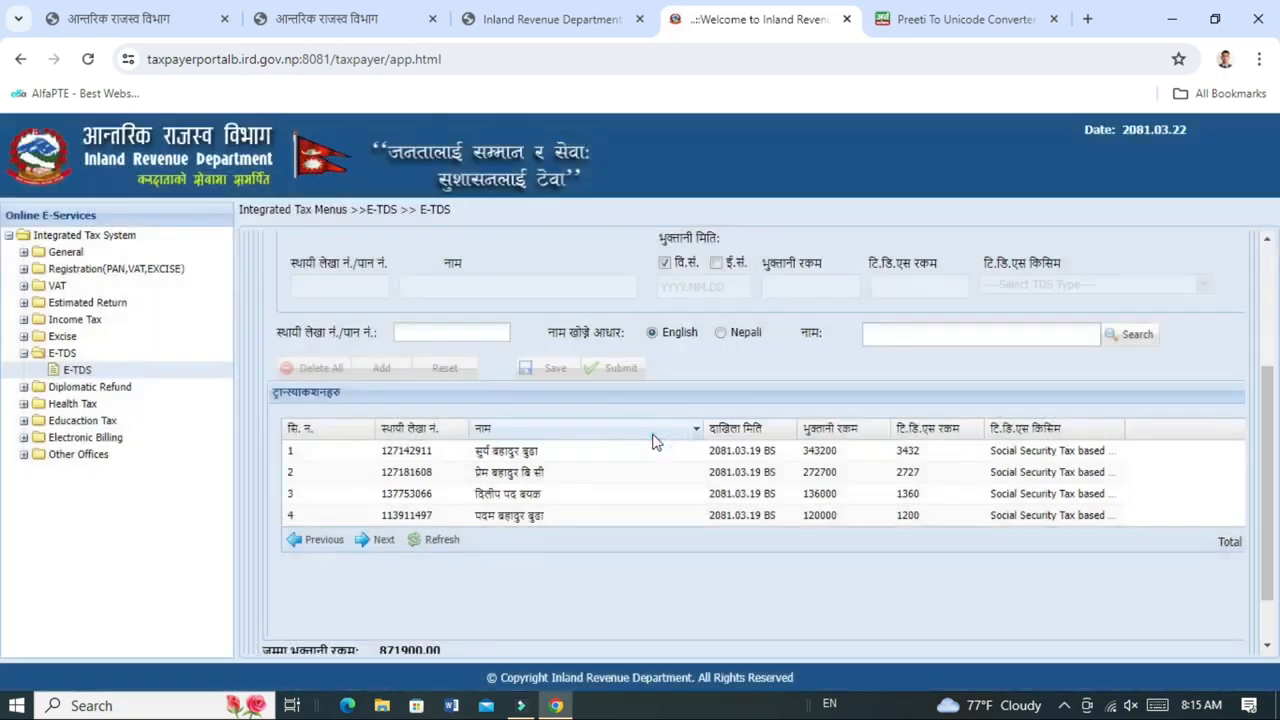
scroll(673, 462, "down", 1)
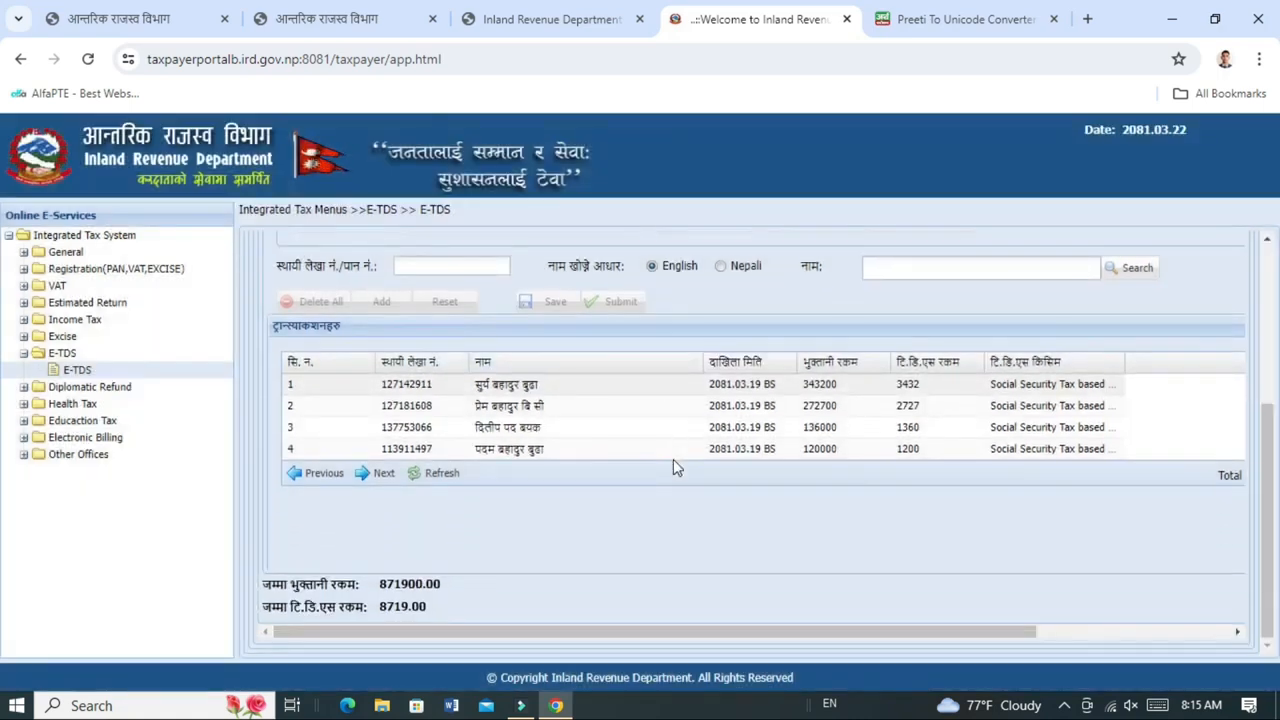
scroll(673, 459, "up", 5)
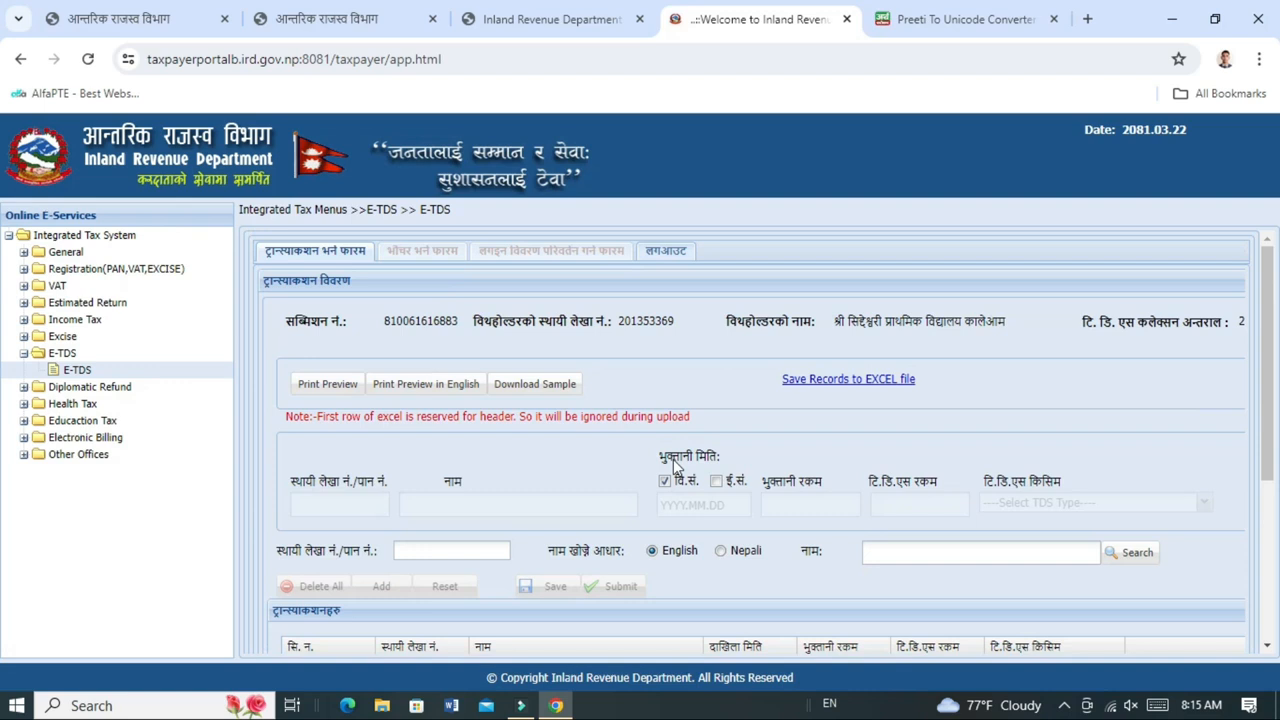
On the etax payment status page, copy the taxpayer's PAN and reload the paid vouchers.
left_click(568, 20)
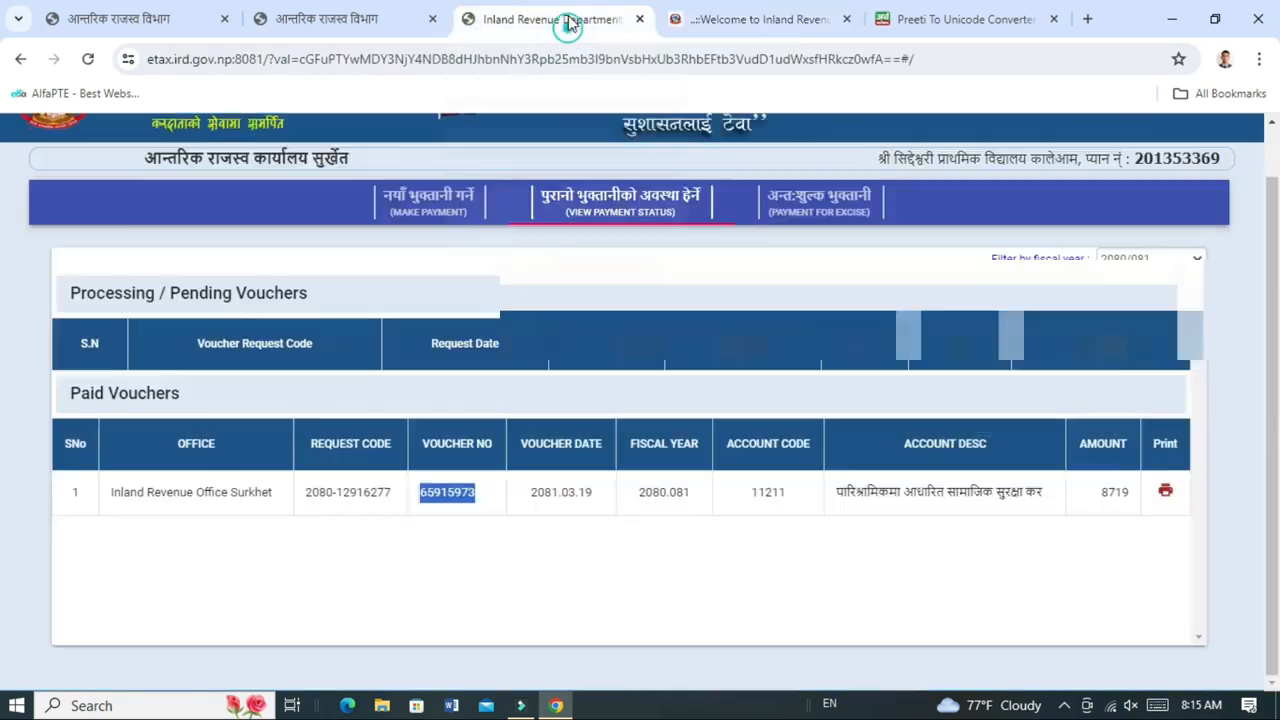
double_click(1155, 160)
key("ctrl+c")
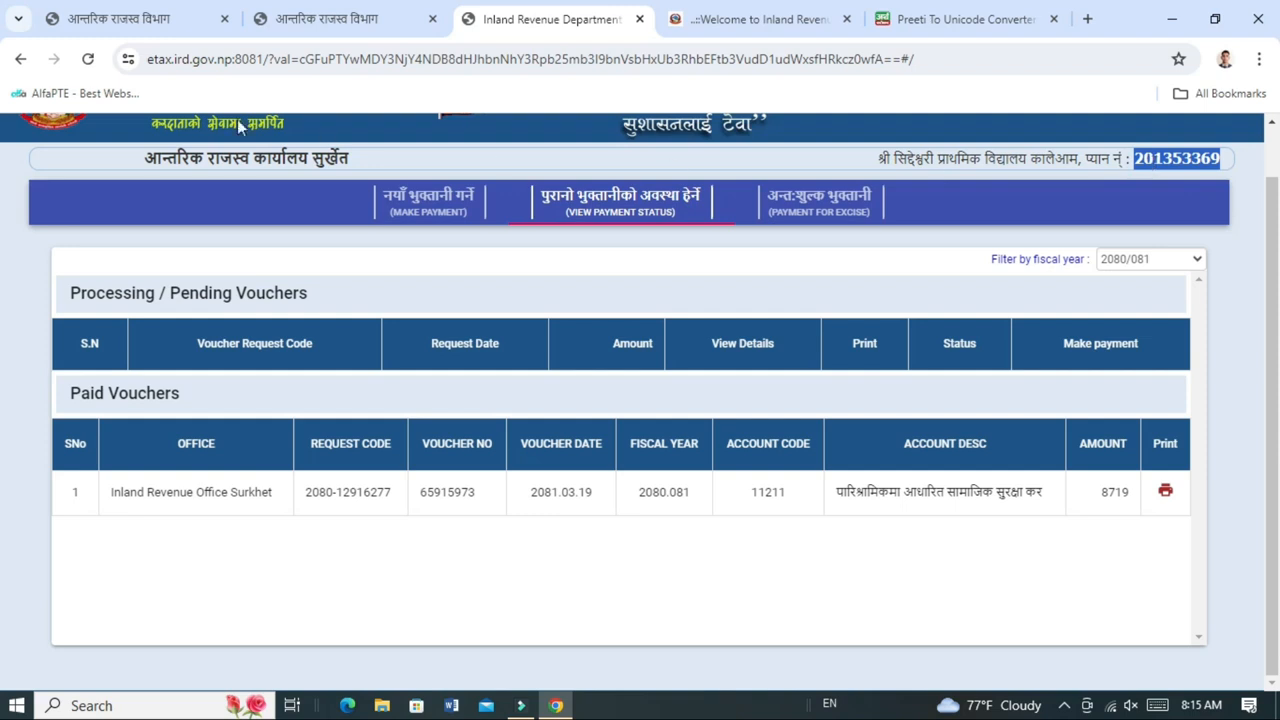
left_click(88, 59)
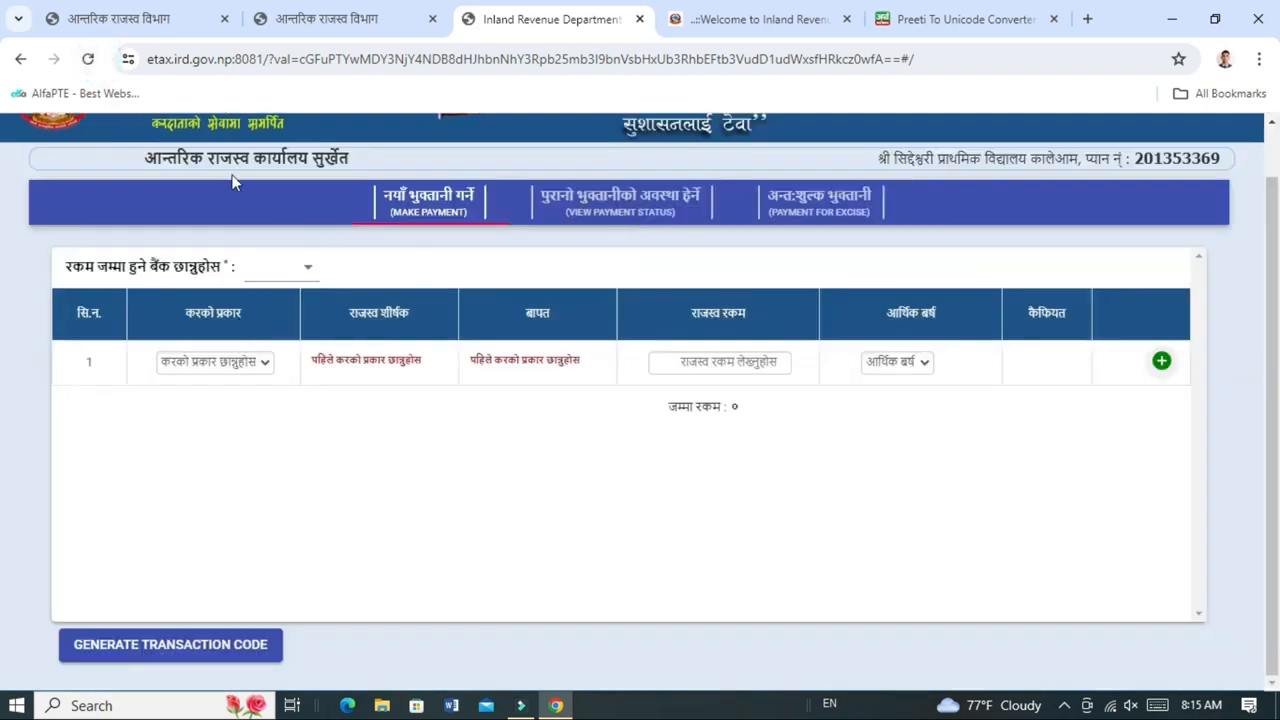
scroll(232, 181, "up", 1)
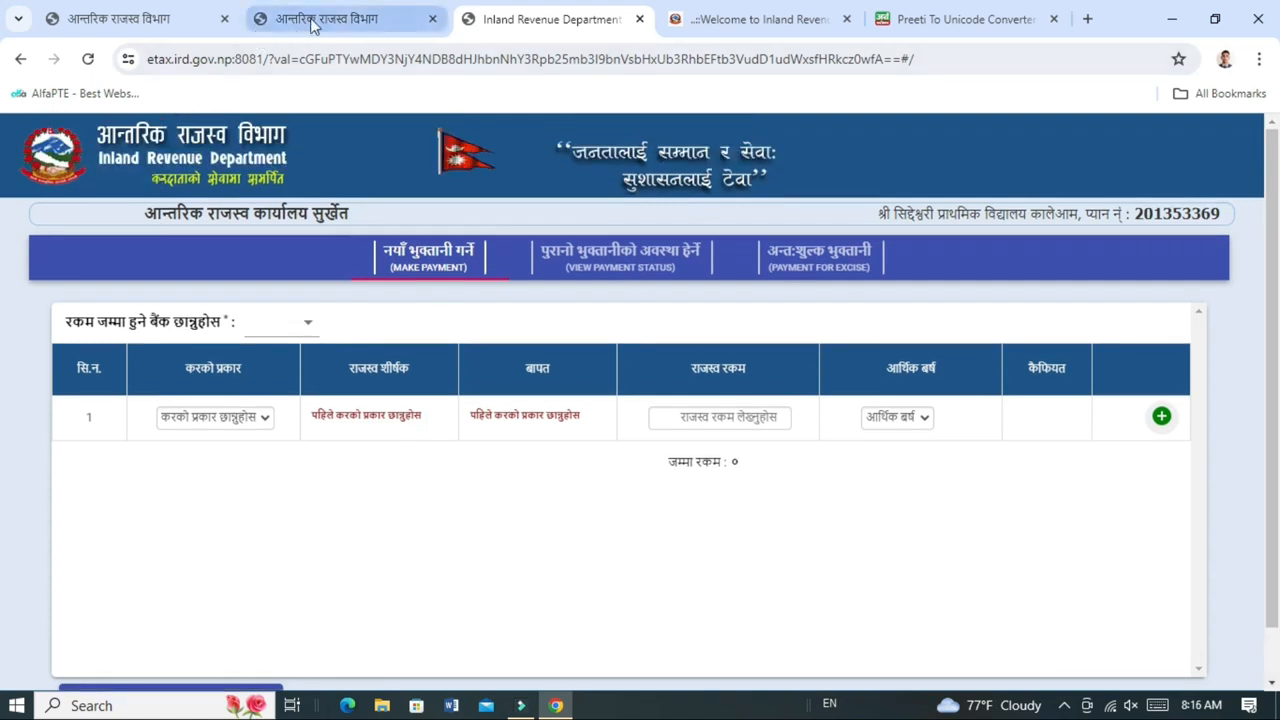
Open the Taxpayer Portal (करदाता पोर्टल) from the IRD homepage in a new tab.
left_click(312, 19)
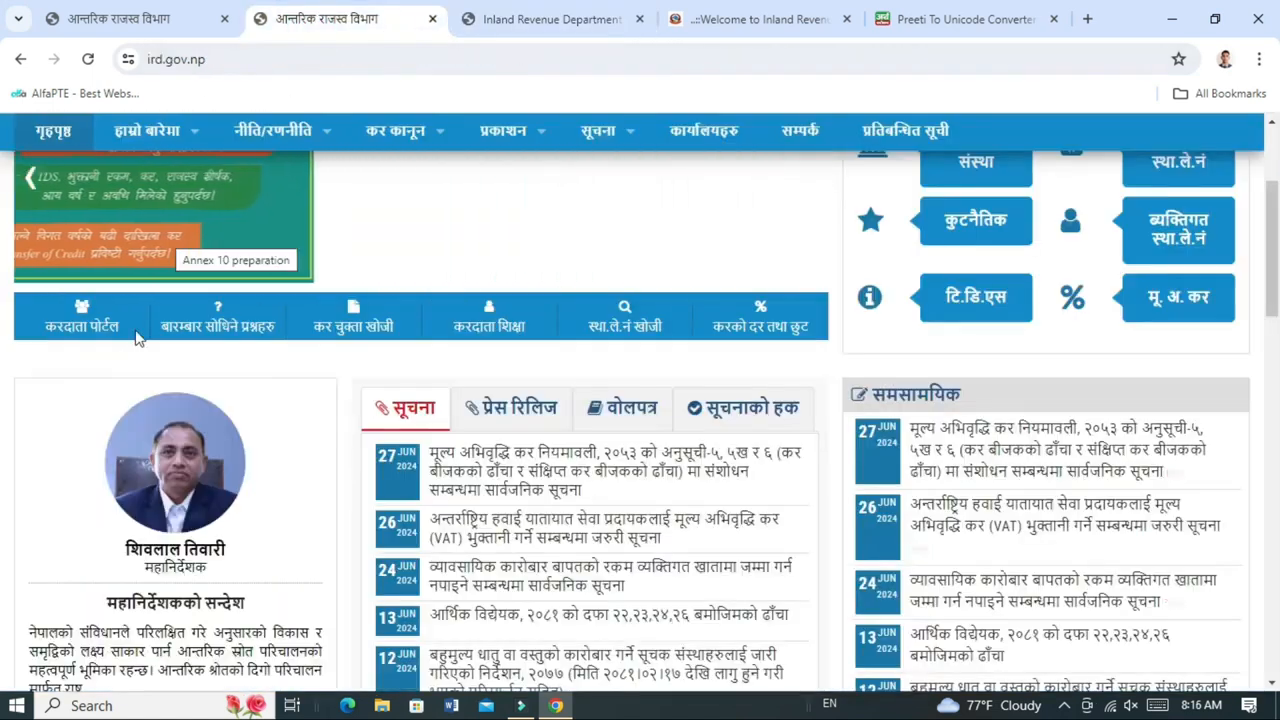
scroll(136, 338, "up", 3)
scroll(179, 465, "down", 3)
left_click(88, 332)
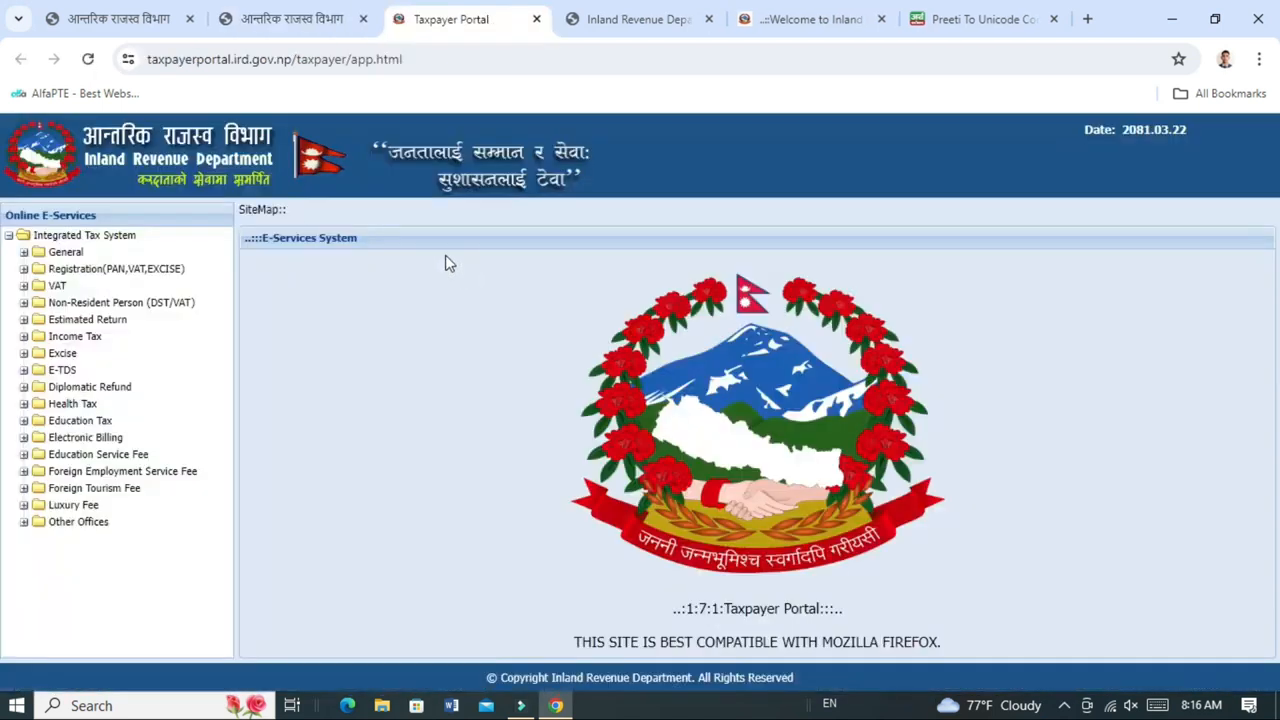
Log in under General > Taxpayer Login with PAN, username and password, then open TDS Verification.
left_click(25, 252)
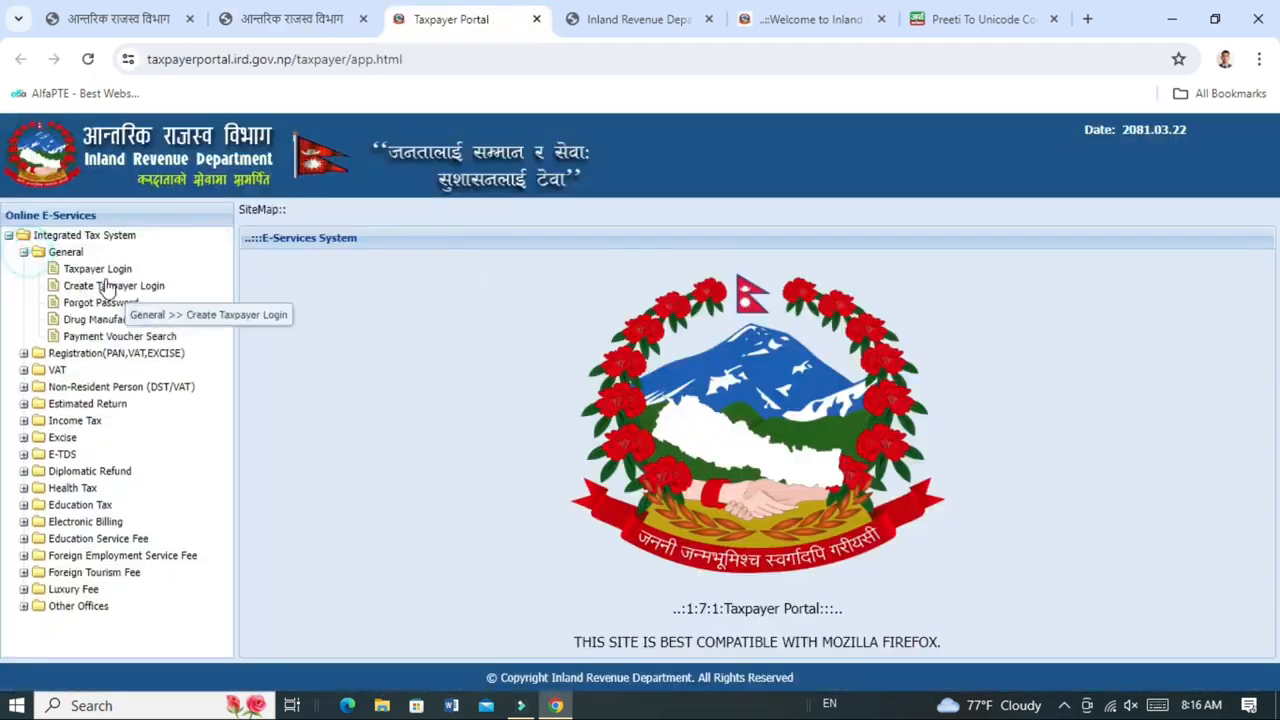
left_click(99, 270)
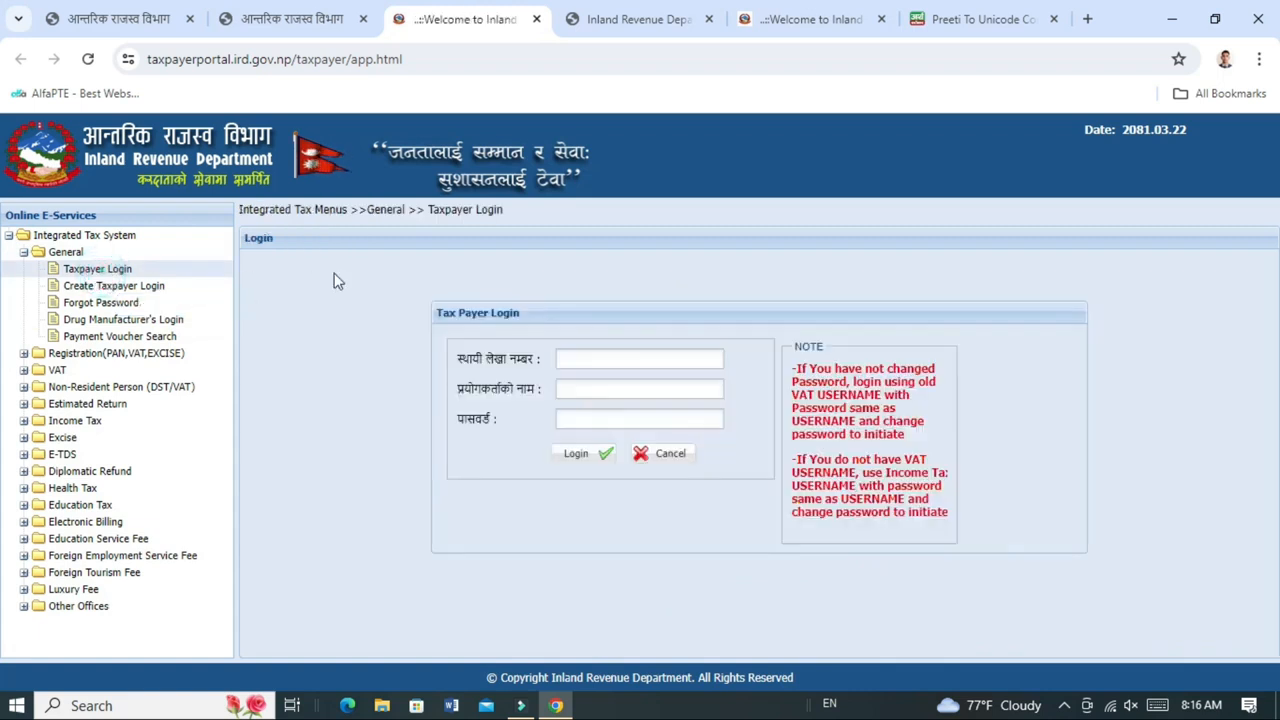
left_click(565, 360)
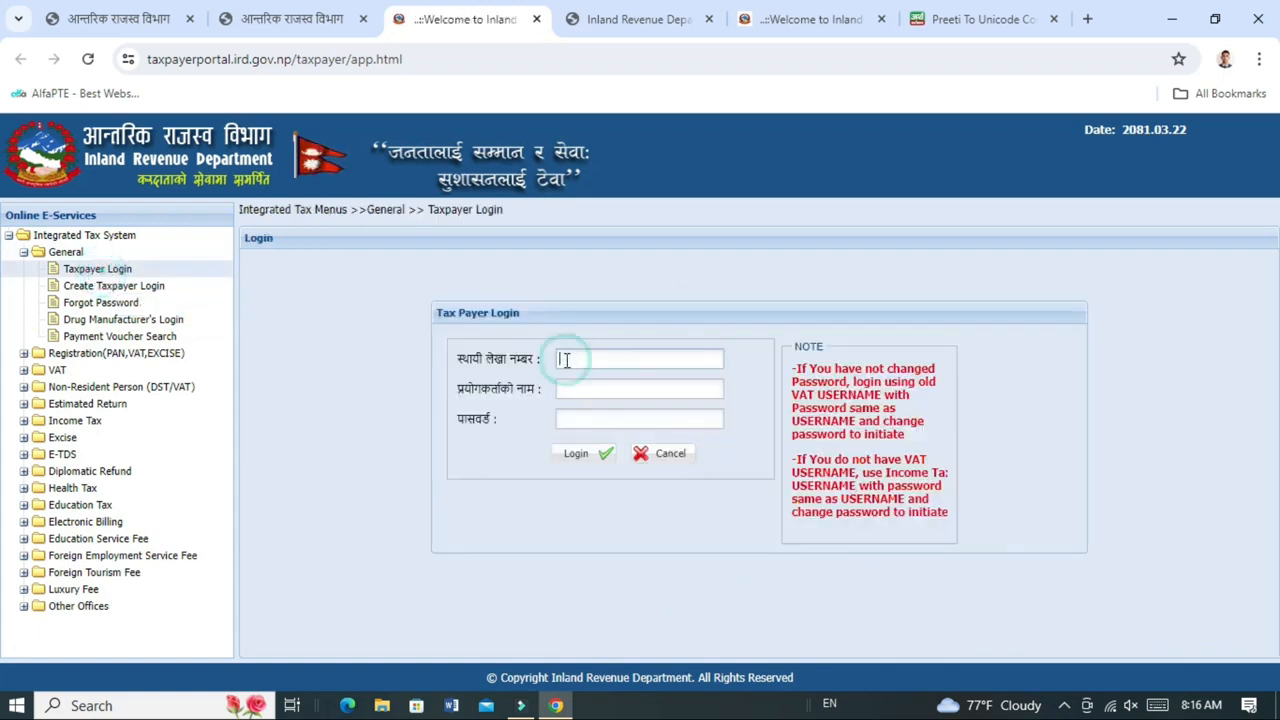
key("ctrl+v")
key("Tab")
key("ctrl+v")
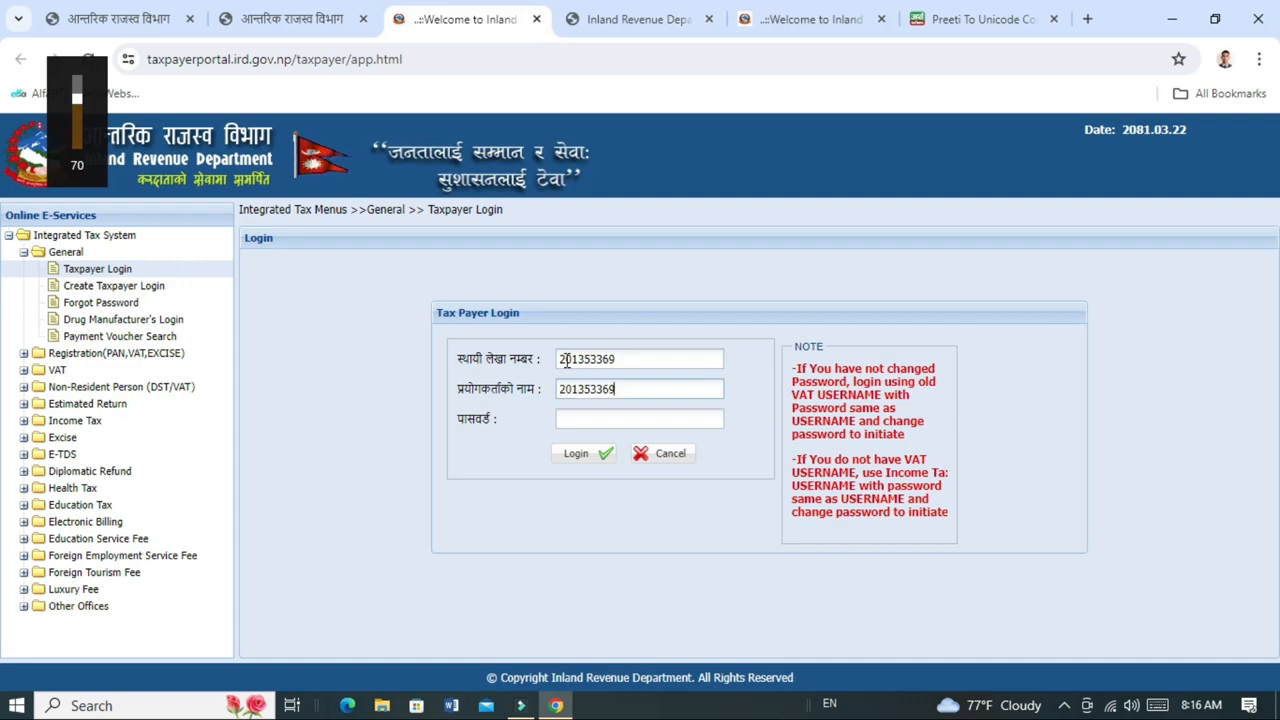
key("Tab")
key("ctrl+v")
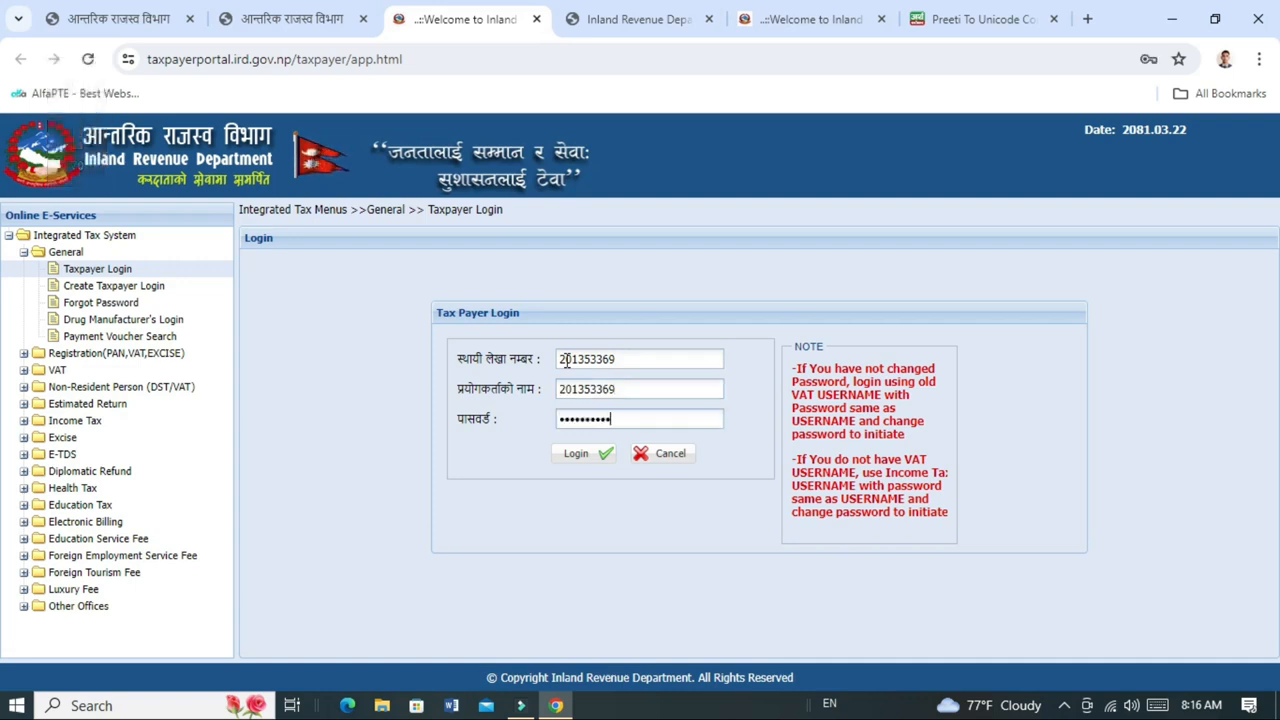
left_click(580, 452)
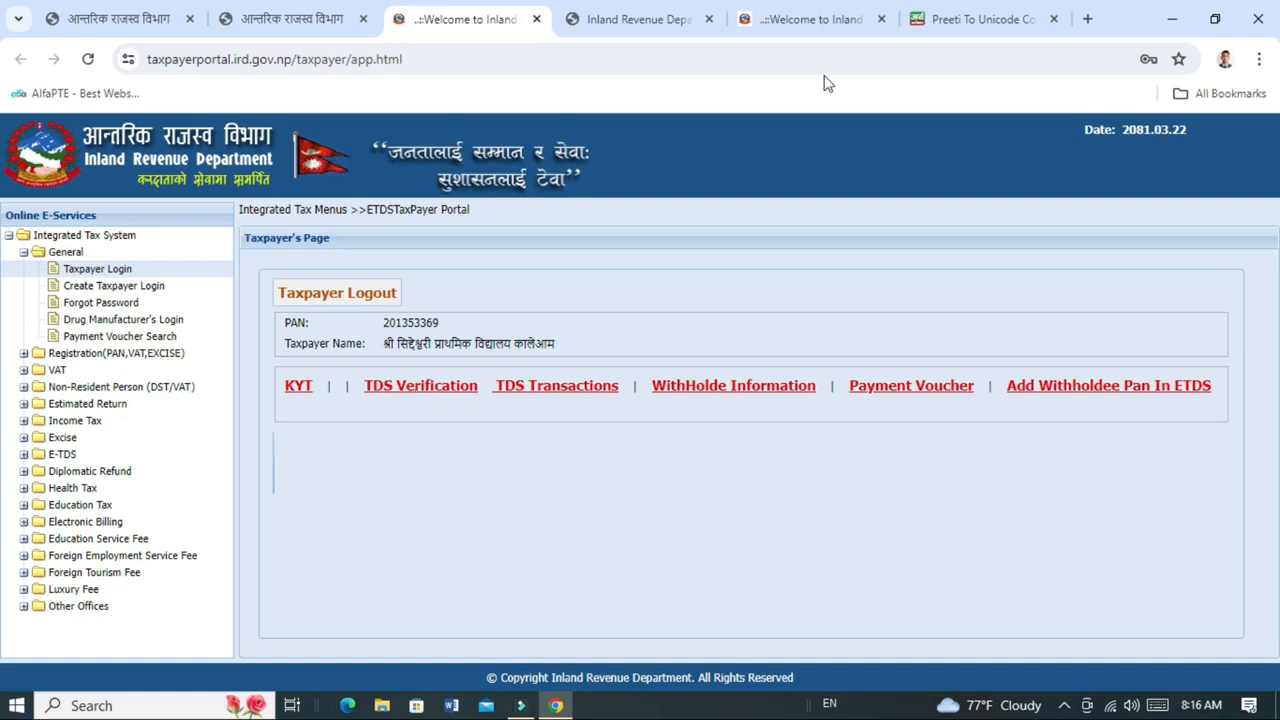
left_click(399, 396)
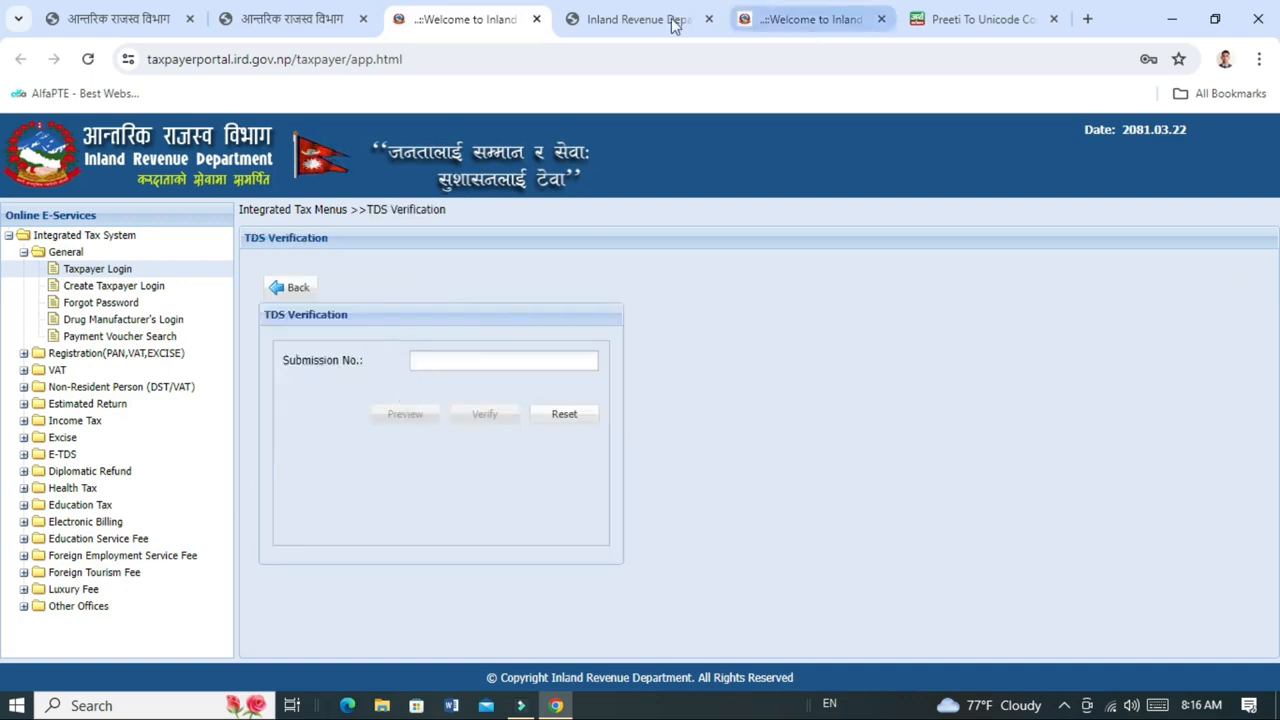
Paste the E-TDS Submission No. into TDS Verification, verify it, and dismiss the success notice.
left_click(813, 20)
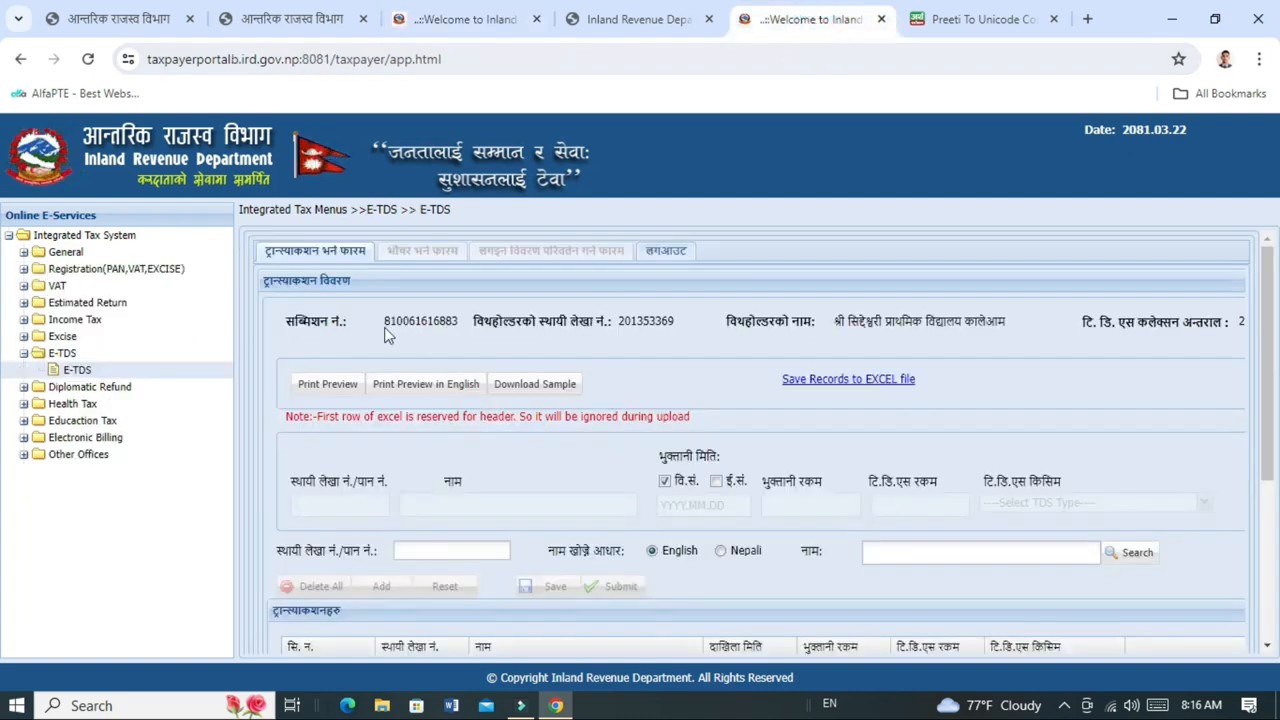
double_click(436, 324)
key("ctrl+c")
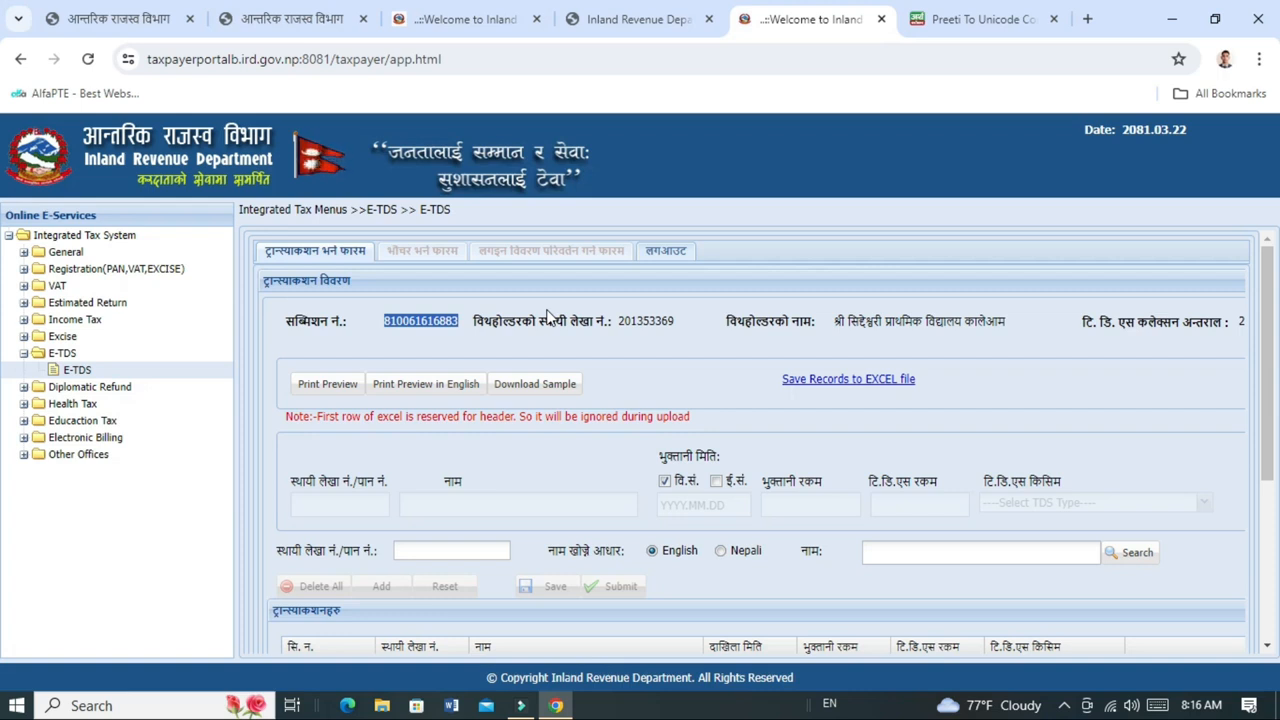
left_click(467, 27)
left_click(428, 369)
key("ctrl+v")
key("Tab")
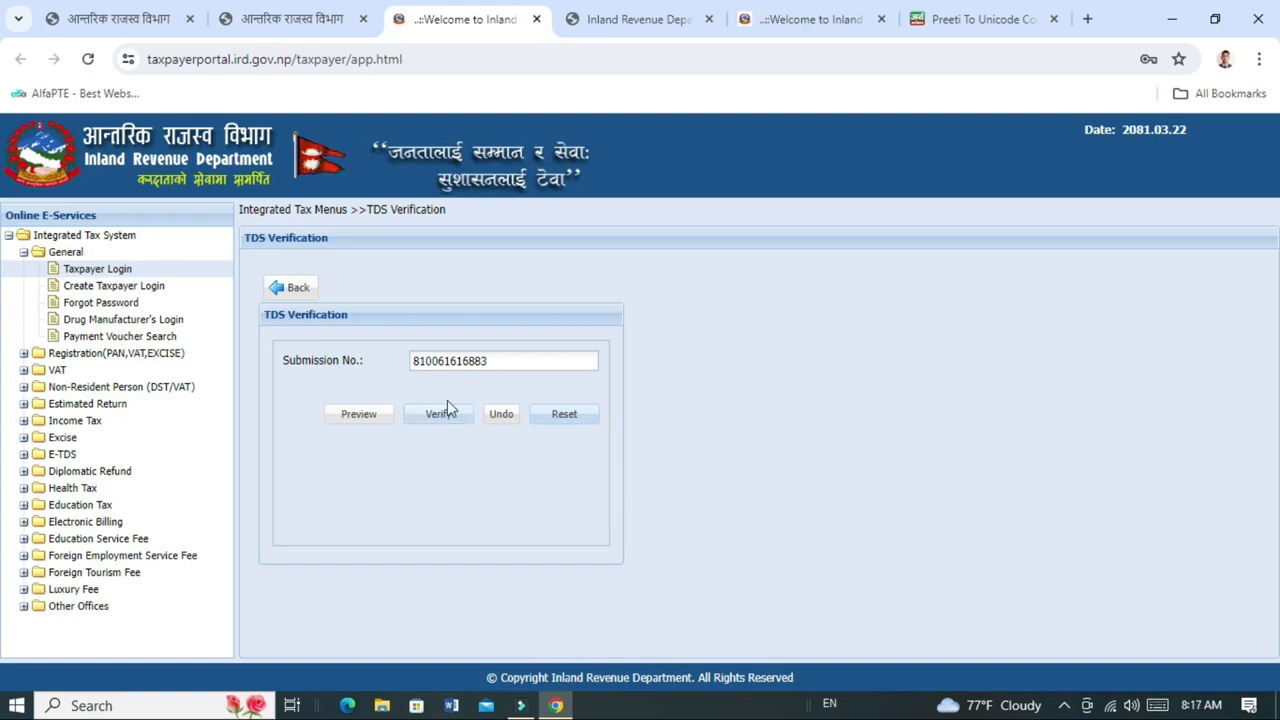
left_click(440, 416)
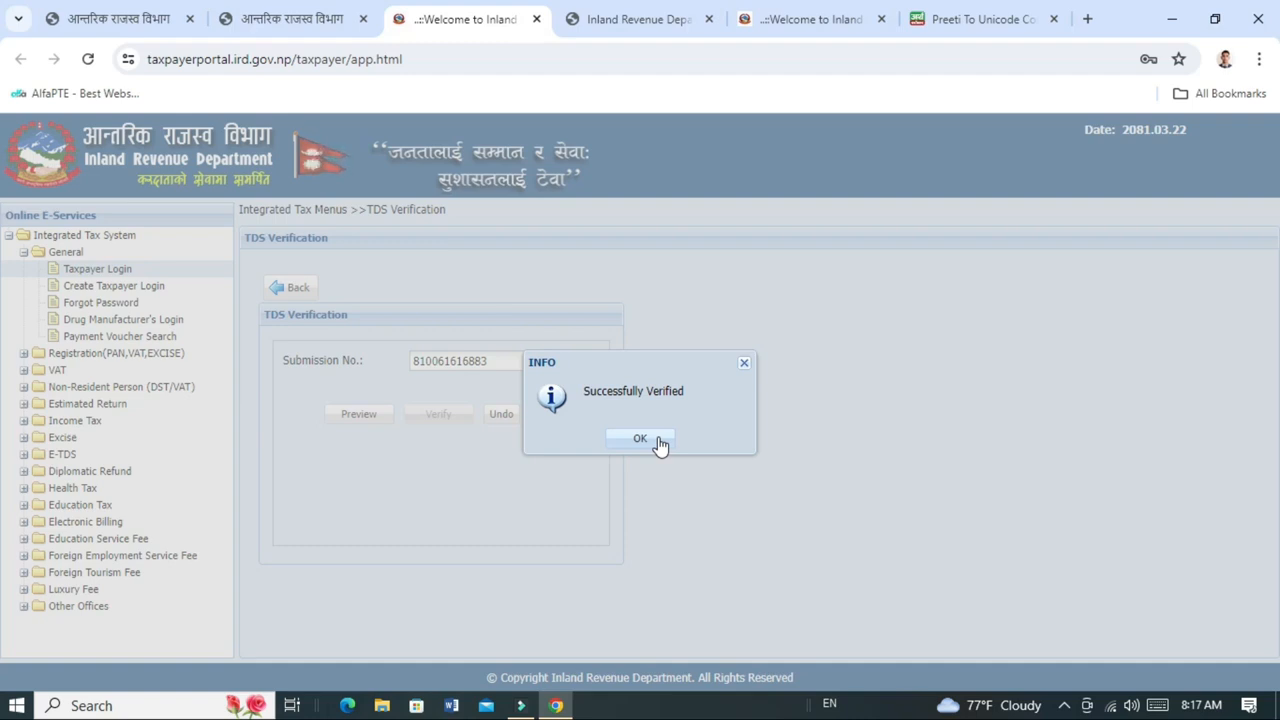
left_click(660, 445)
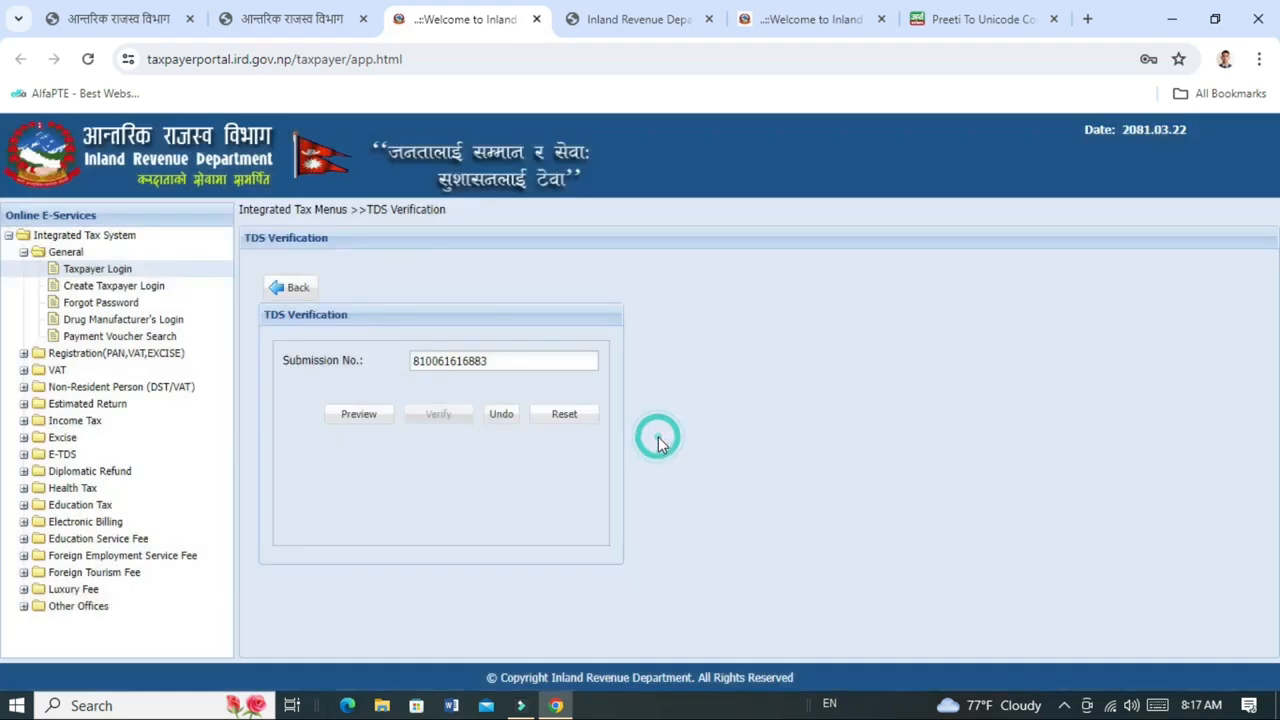
Preview the TDS report full screen and check its verified status dated 2081.03.22.
left_click(352, 424)
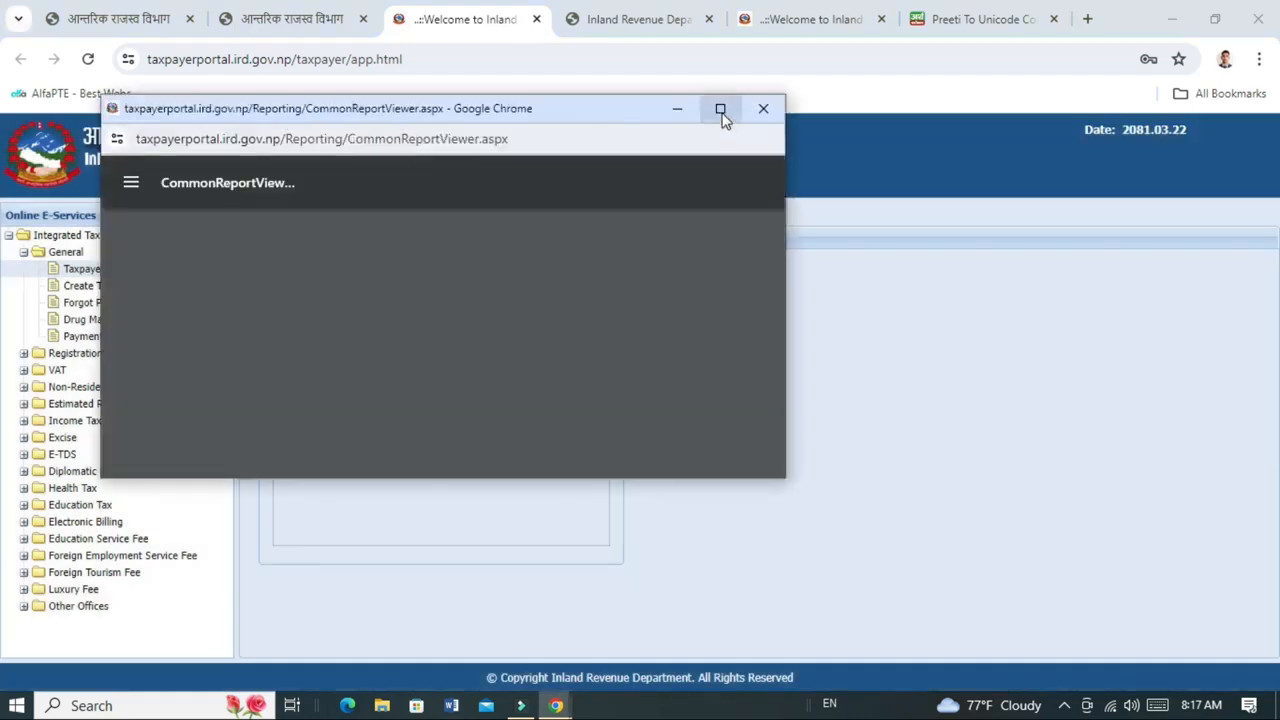
left_click(720, 109)
scroll(656, 295, "down", 2)
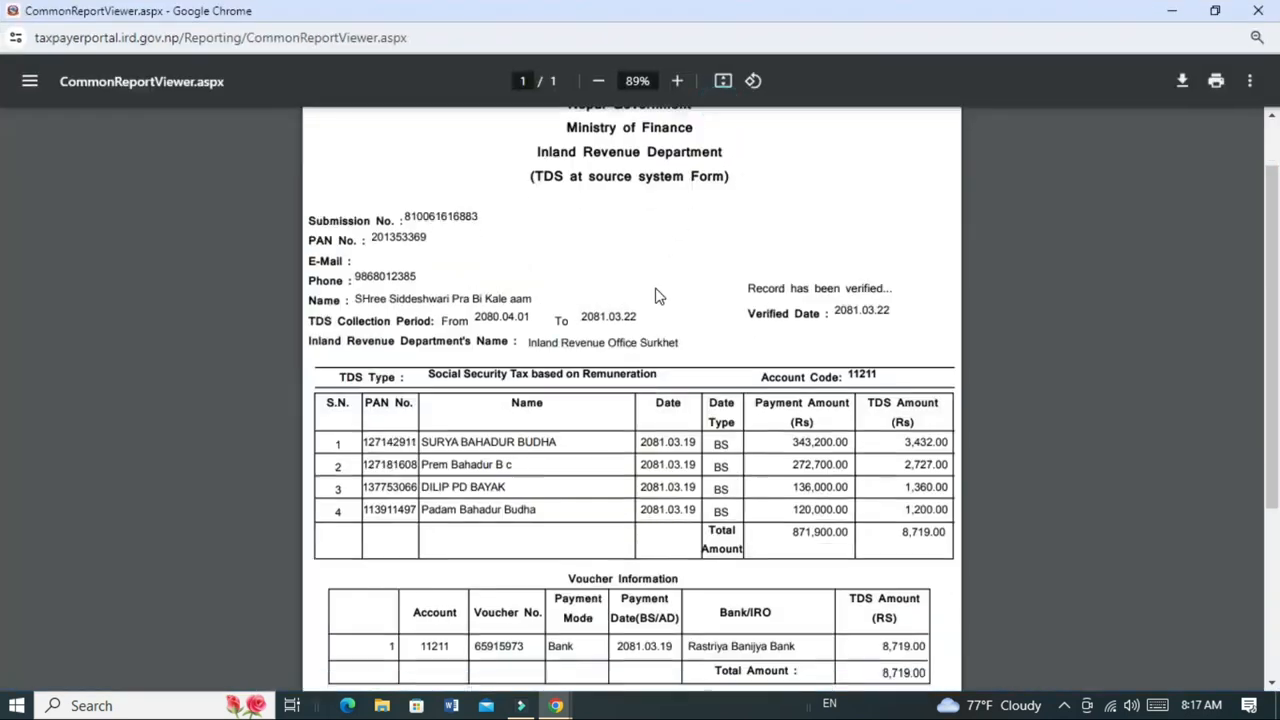
scroll(656, 295, "up", 2)
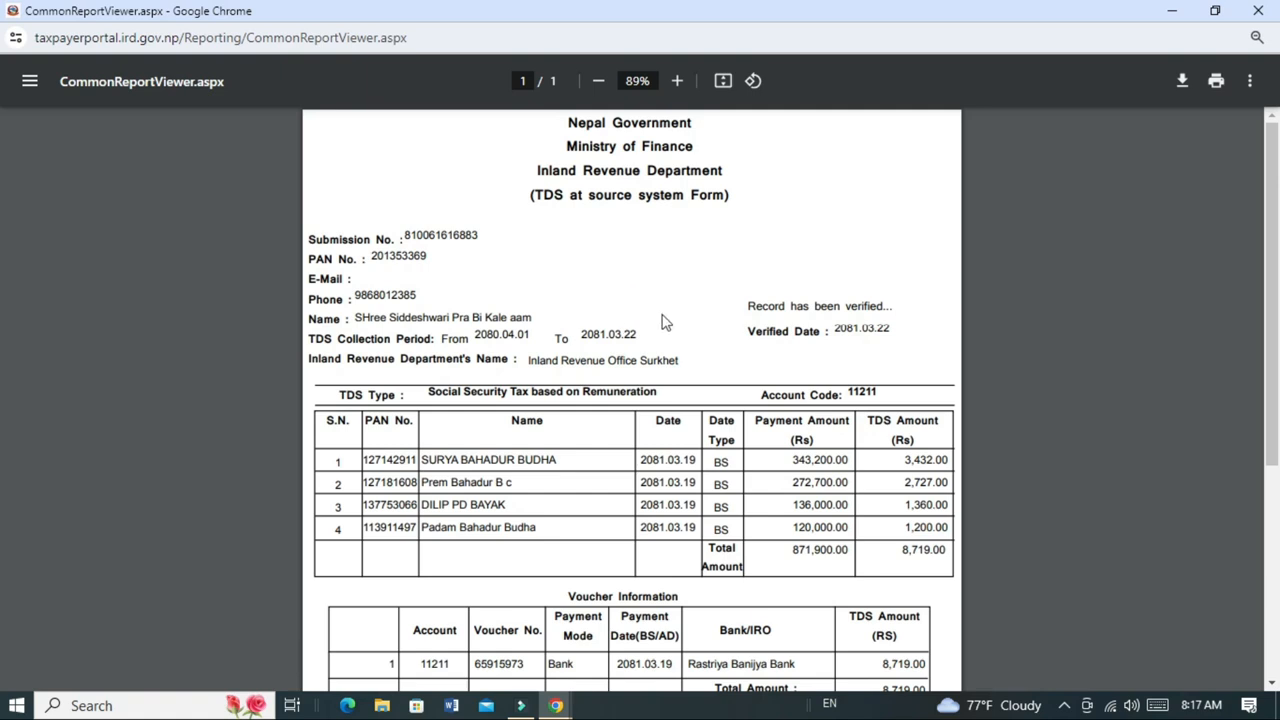
double_click(850, 306)
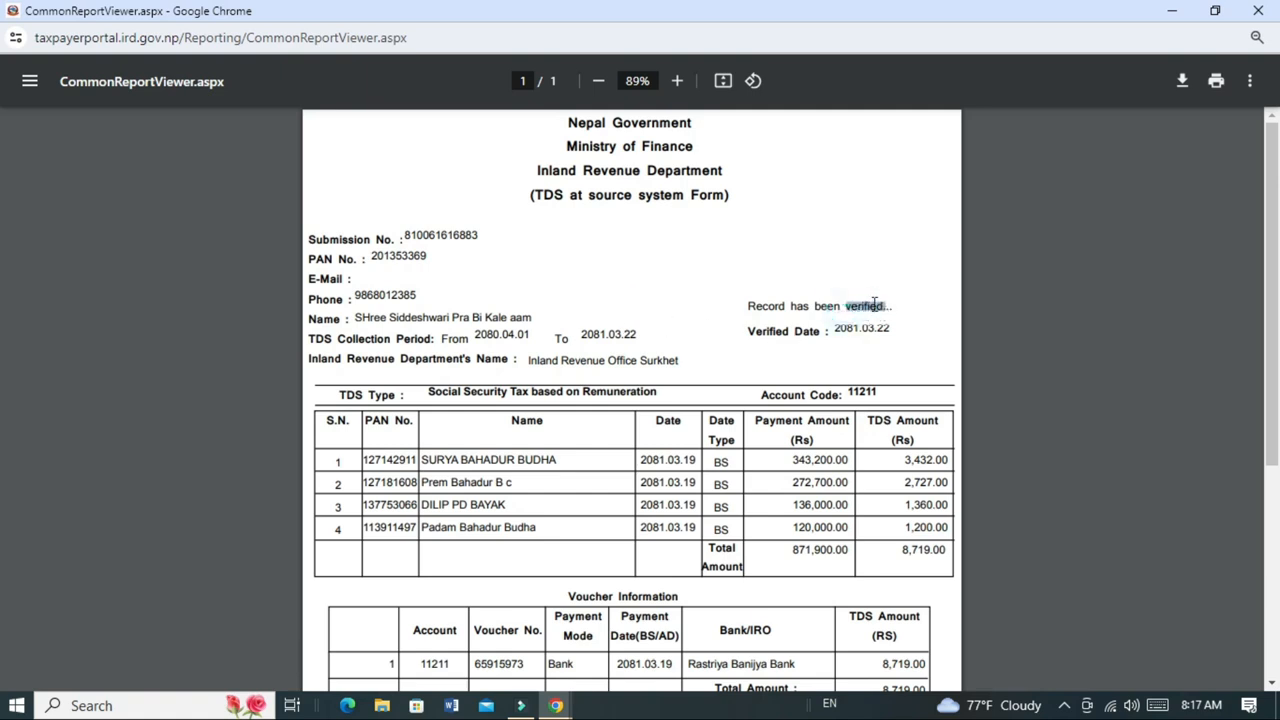